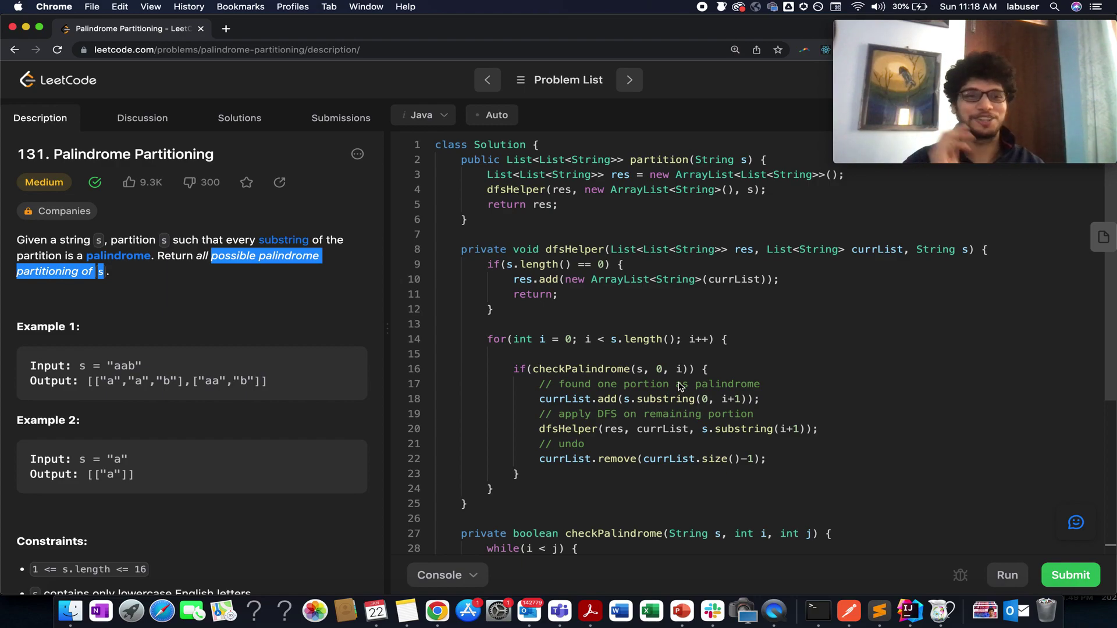
- Highlight the Palindrome Partitioning title and 'possible palindrome partitioning of s' in the statement
{"action": "triple_click", "coordinate": [77, 153]}
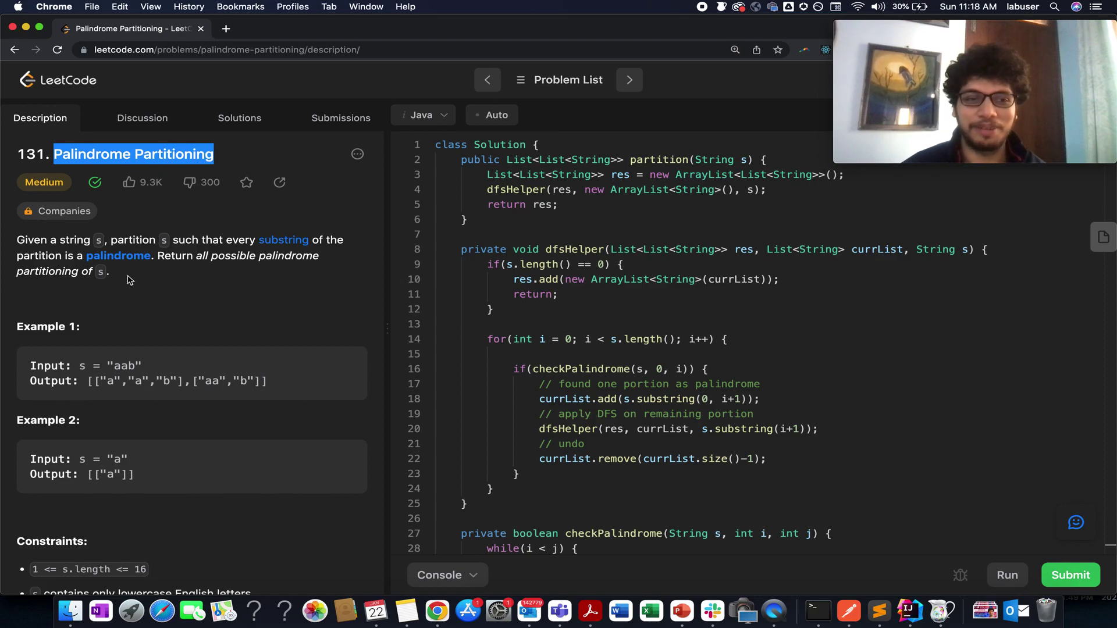
{"action": "left_click_drag", "start_coordinate": [60, 242], "coordinate": [97, 246]}
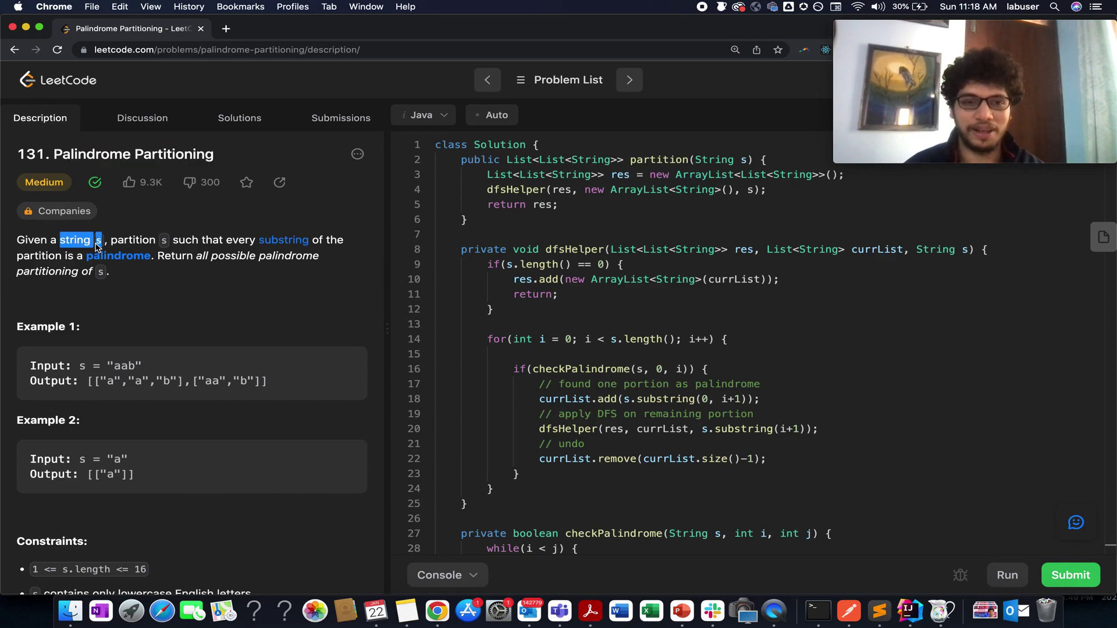
{"action": "left_click_drag", "start_coordinate": [209, 256], "coordinate": [320, 258]}
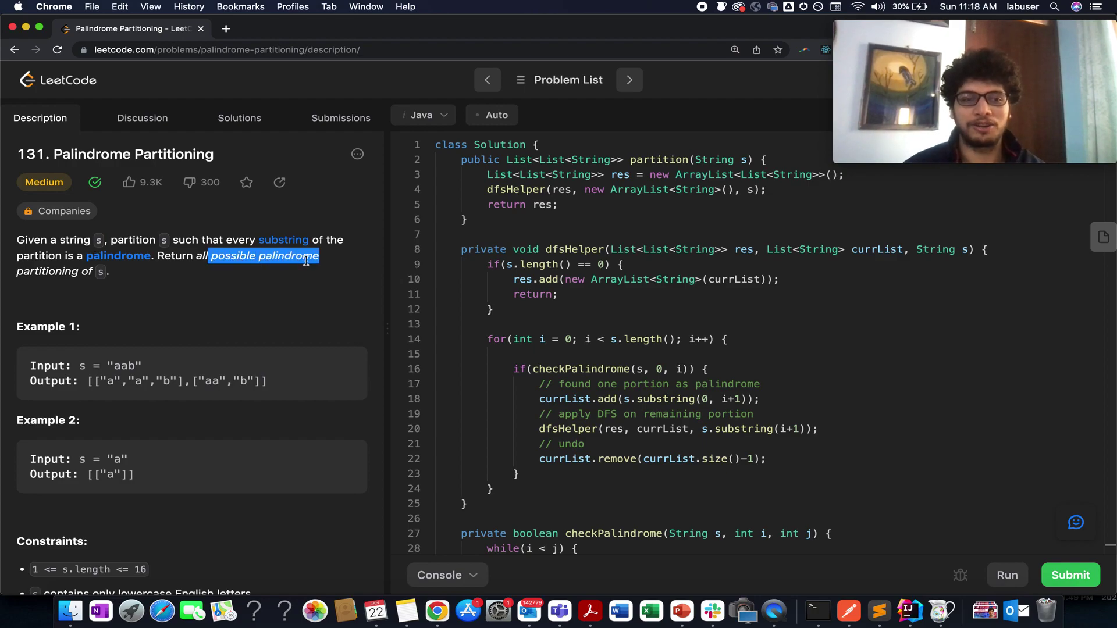
{"action": "left_click", "coordinate": [211, 256]}
{"action": "left_click_drag", "start_coordinate": [210, 256], "coordinate": [102, 272]}
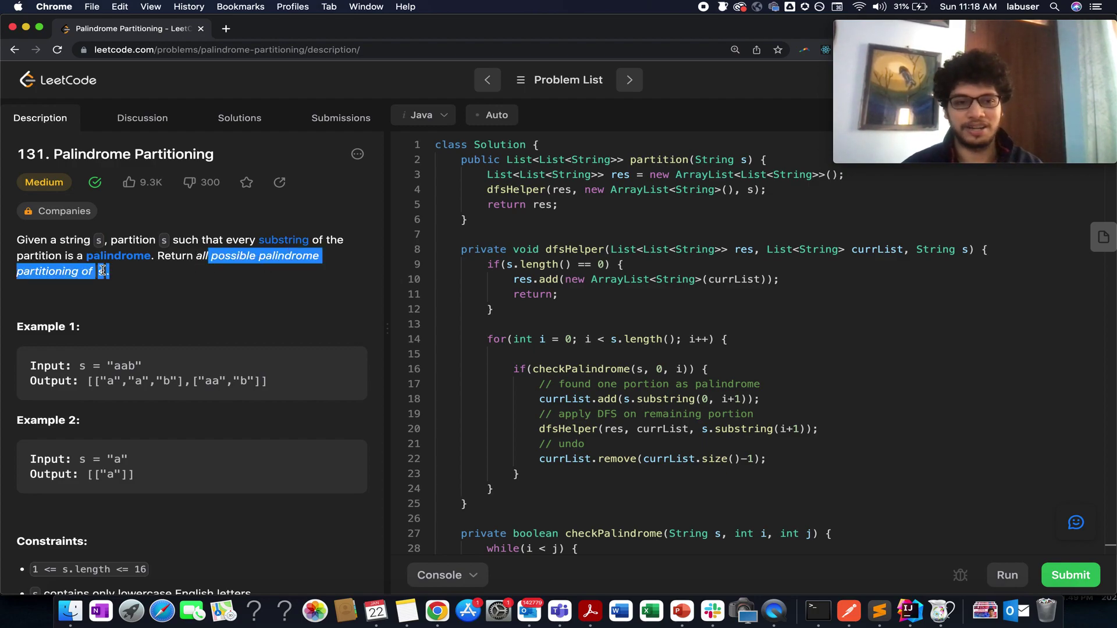
{"action": "scroll", "coordinate": [102, 271], "scroll_direction": "down", "scroll_amount": 2}
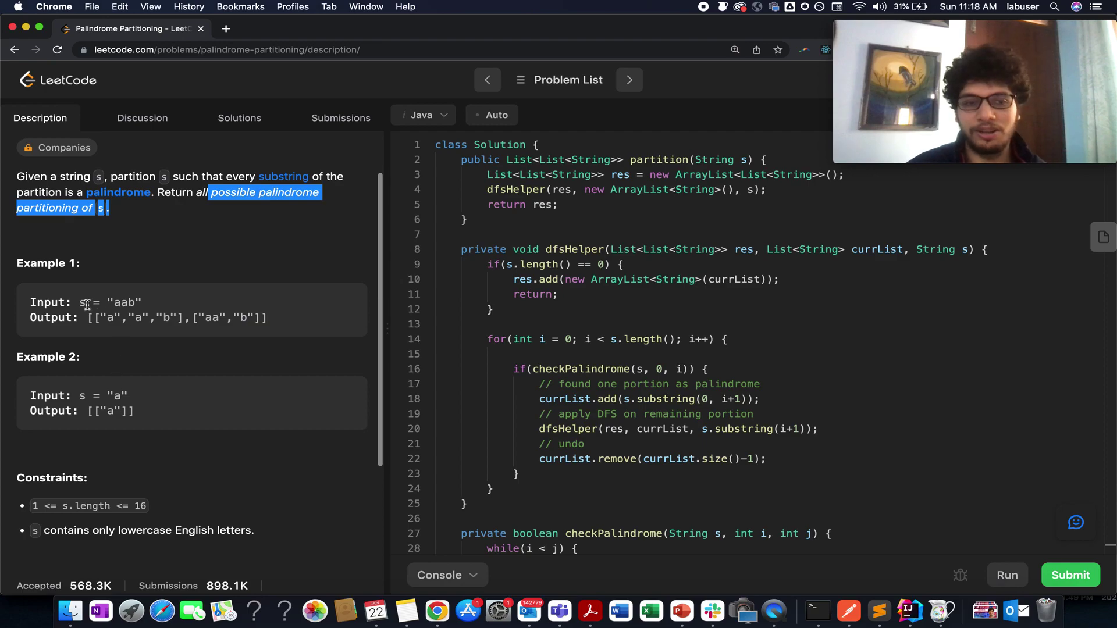
{"action": "left_click_drag", "start_coordinate": [81, 302], "coordinate": [162, 307]}
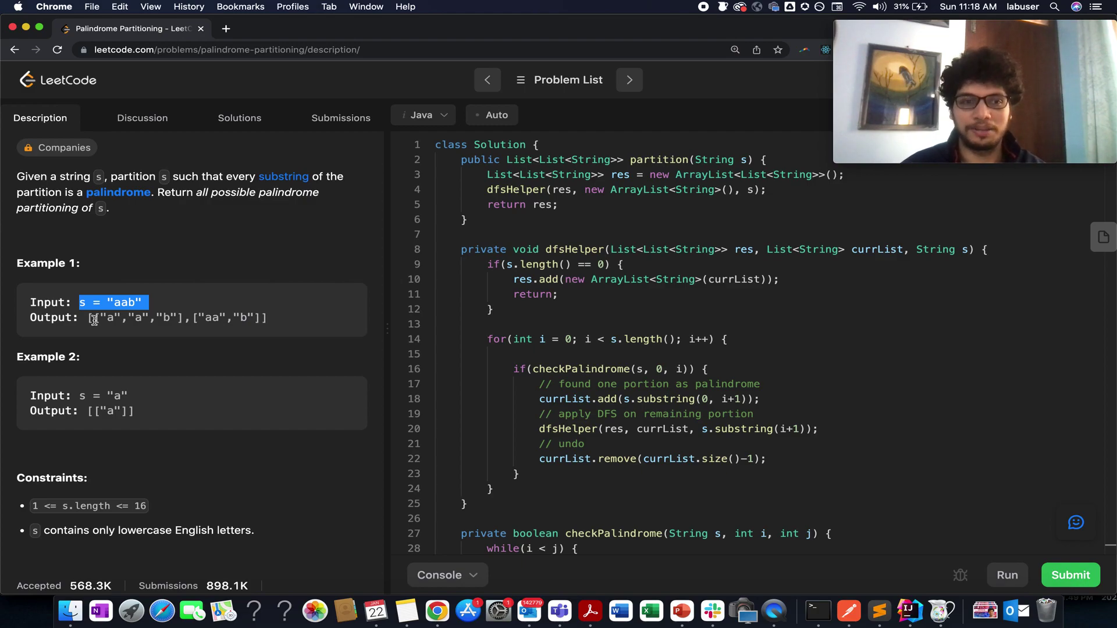
- Highlight Example 1's input 'aab' and its output partitions, including [aa, b]
{"action": "left_click_drag", "start_coordinate": [94, 319], "coordinate": [181, 317]}
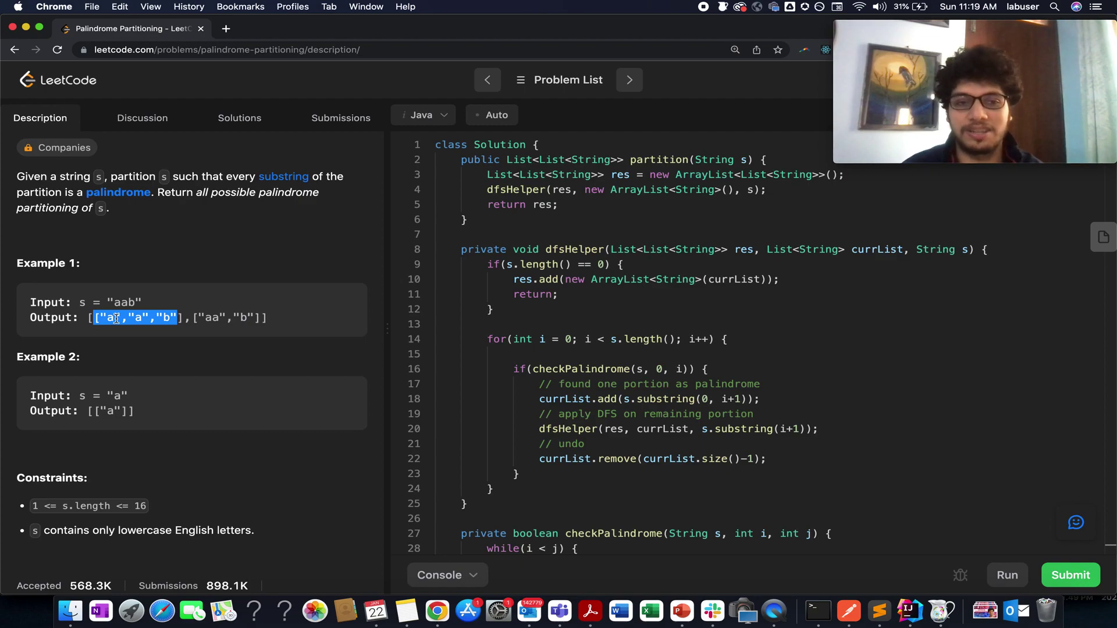
{"action": "left_click_drag", "start_coordinate": [192, 318], "coordinate": [255, 319]}
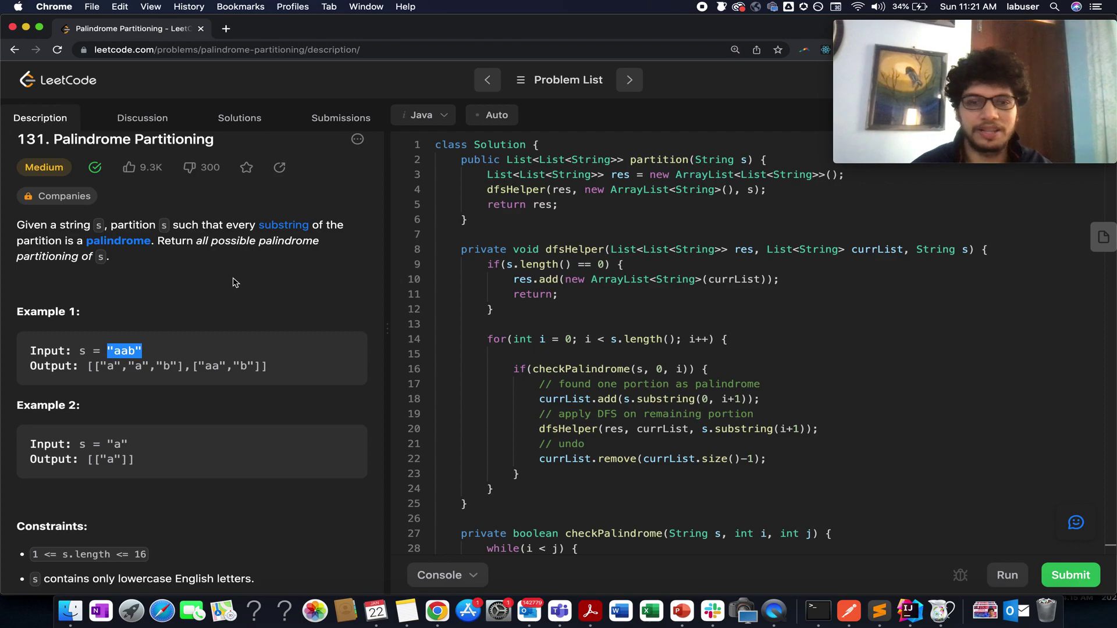
{"action": "left_click_drag", "start_coordinate": [199, 366], "coordinate": [251, 366]}
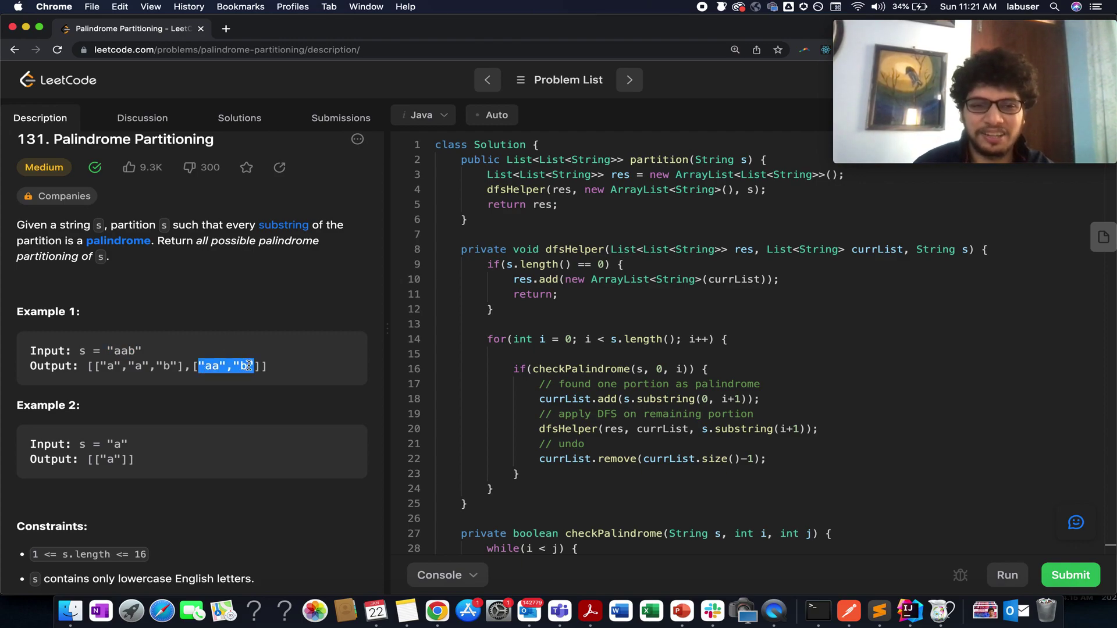
{"action": "left_click", "coordinate": [117, 352]}
{"action": "left_click_drag", "start_coordinate": [117, 351], "coordinate": [140, 351]}
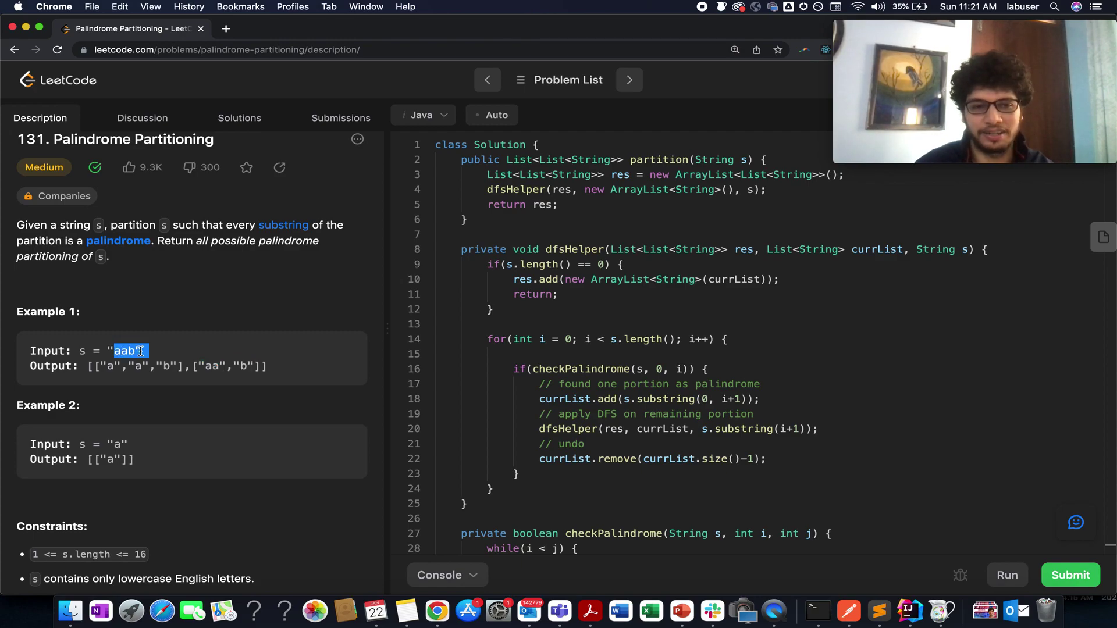
{"action": "double_click", "coordinate": [118, 351]}
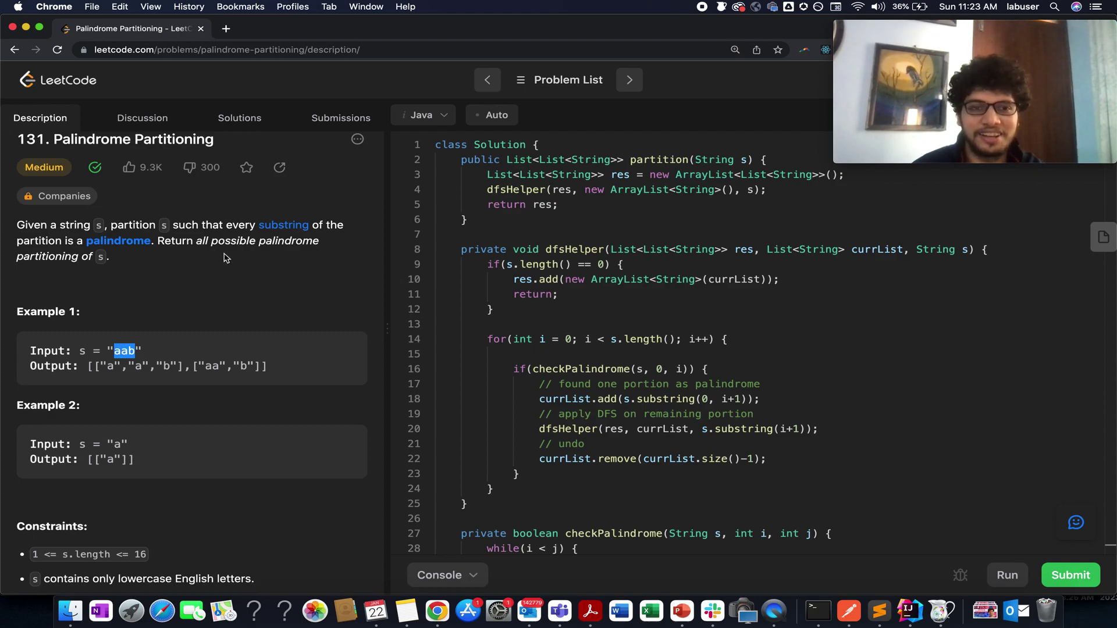
- Highlight 'all possible palindrome' and 'partitioning' in the problem statement
{"action": "left_click_drag", "start_coordinate": [197, 242], "coordinate": [301, 241]}
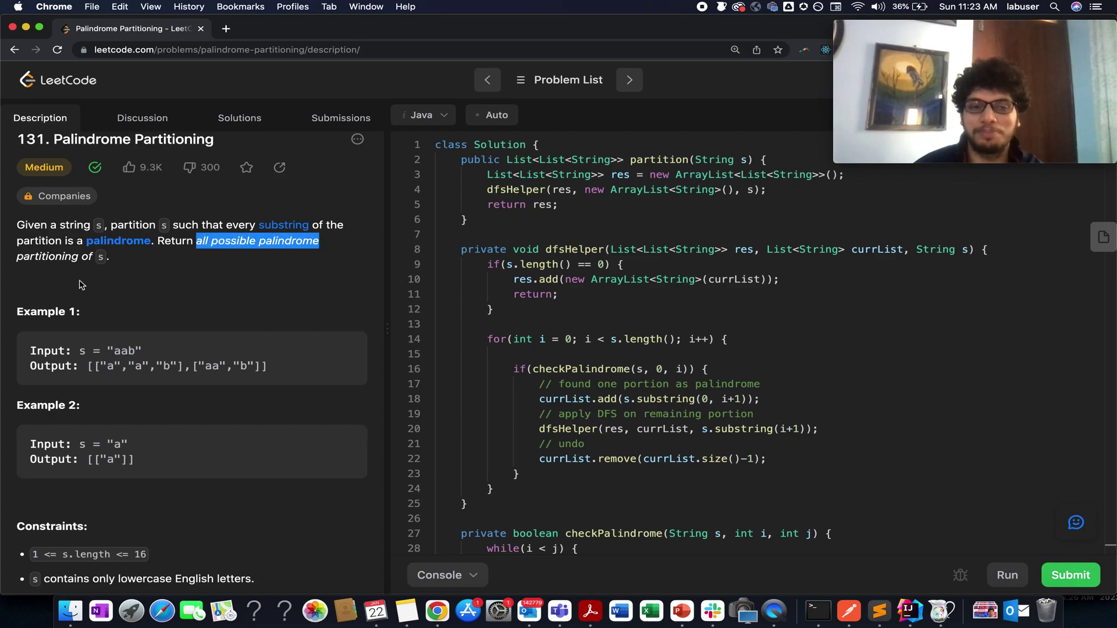
{"action": "double_click", "coordinate": [73, 258]}
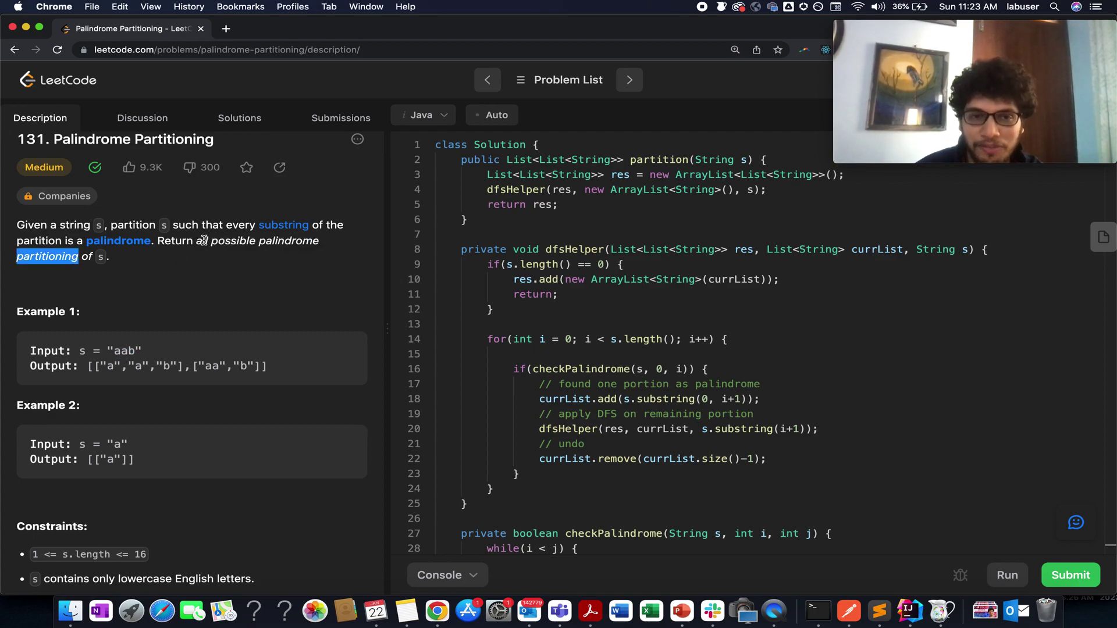
{"action": "left_click_drag", "start_coordinate": [203, 241], "coordinate": [244, 241]}
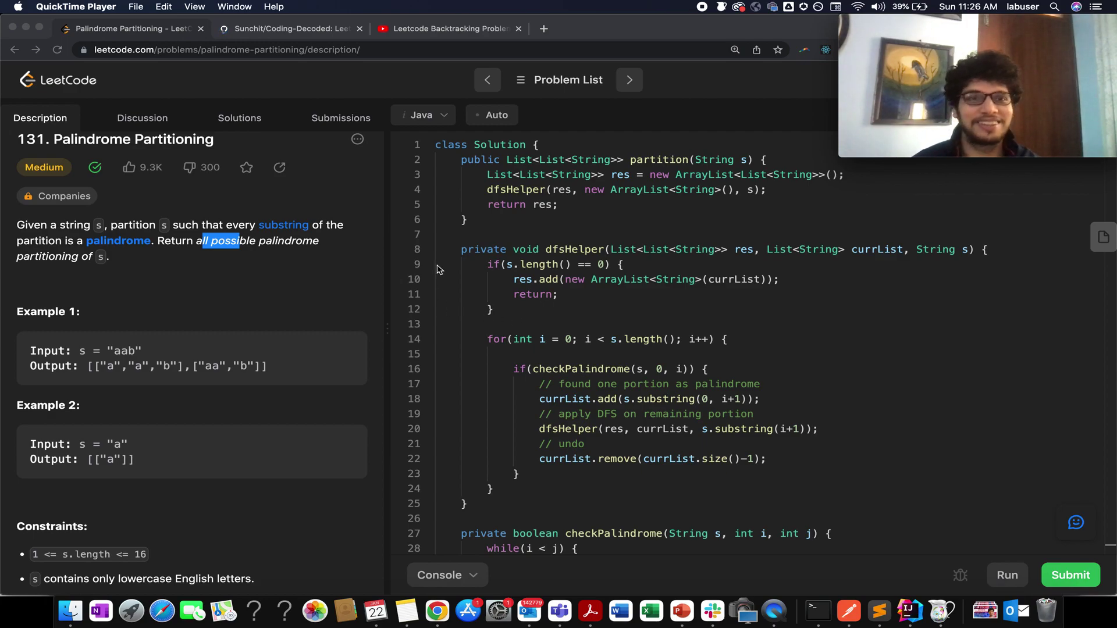
- On the GitHub repository page, find and open the SDE Revision Sheet folder
{"action": "left_click", "coordinate": [313, 34]}
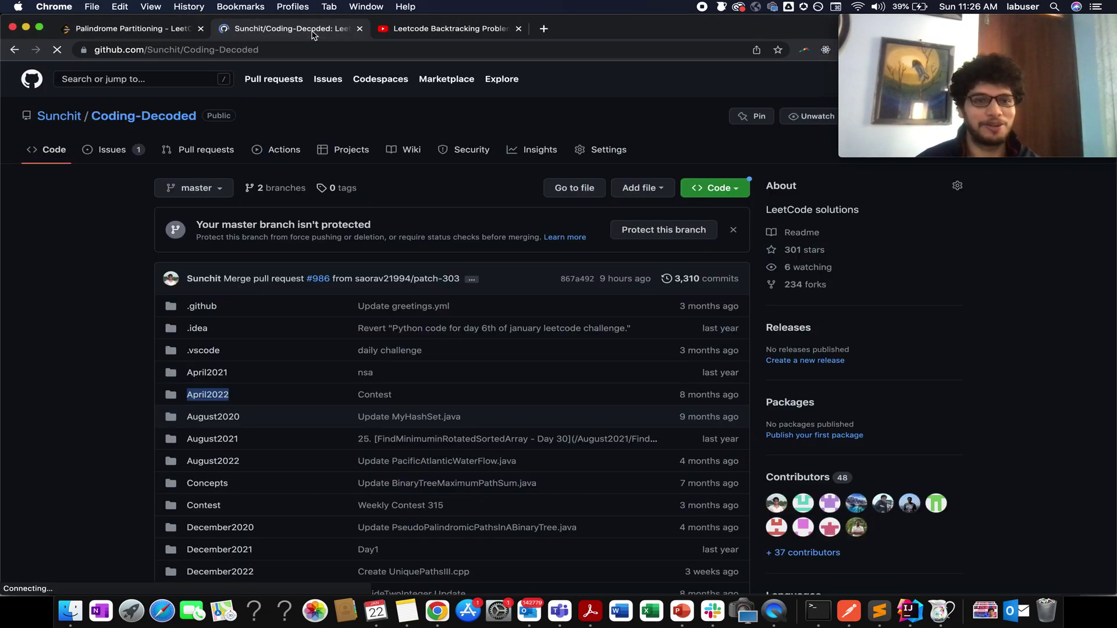
{"action": "scroll", "coordinate": [293, 314], "scroll_direction": "down", "scroll_amount": 5}
{"action": "scroll", "coordinate": [293, 314], "scroll_direction": "down", "scroll_amount": 5}
{"action": "scroll", "coordinate": [262, 394], "scroll_direction": "down", "scroll_amount": 2}
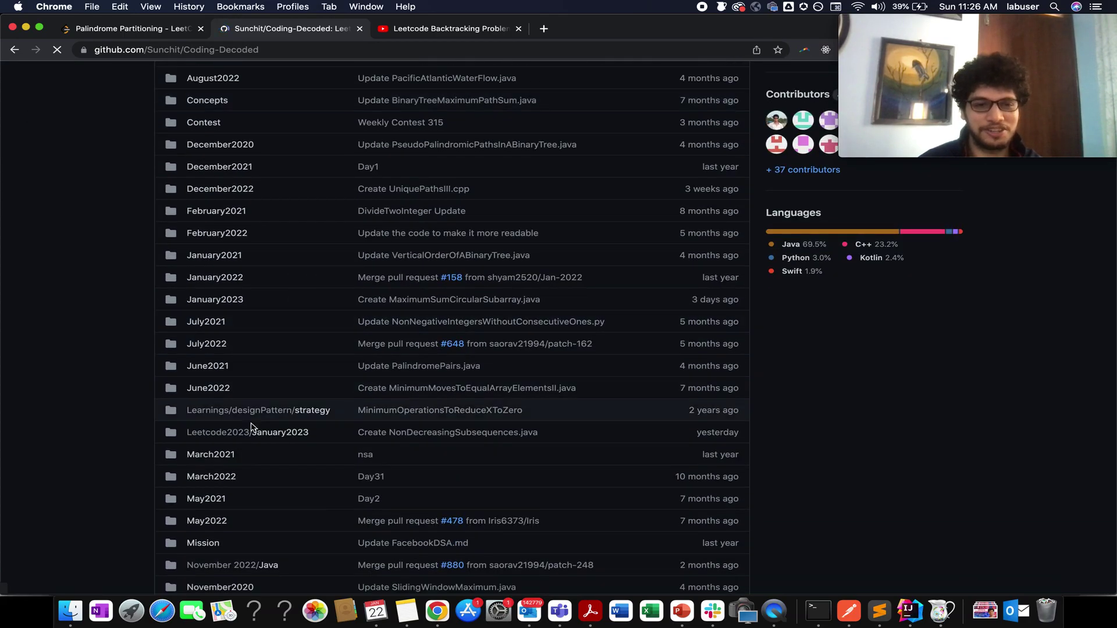
{"action": "scroll", "coordinate": [250, 429], "scroll_direction": "down", "scroll_amount": 3}
{"action": "scroll", "coordinate": [228, 496], "scroll_direction": "down", "scroll_amount": 3}
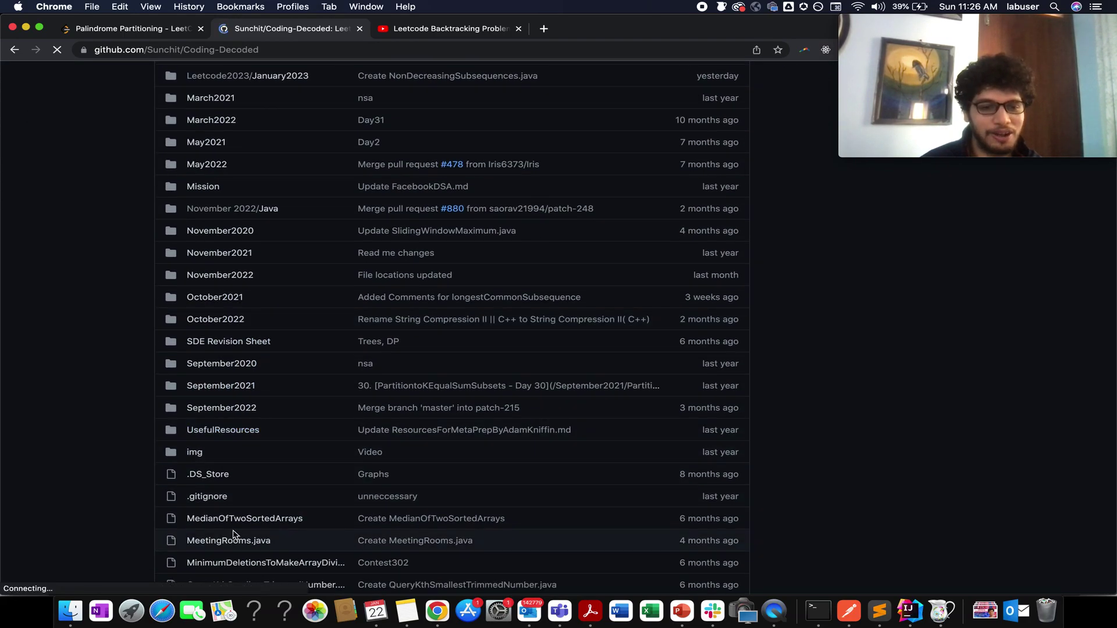
{"action": "scroll", "coordinate": [231, 533], "scroll_direction": "down", "scroll_amount": 2}
{"action": "scroll", "coordinate": [234, 535], "scroll_direction": "up", "scroll_amount": 1}
{"action": "scroll", "coordinate": [234, 535], "scroll_direction": "up", "scroll_amount": 1}
{"action": "key", "text": "cmd+f"}
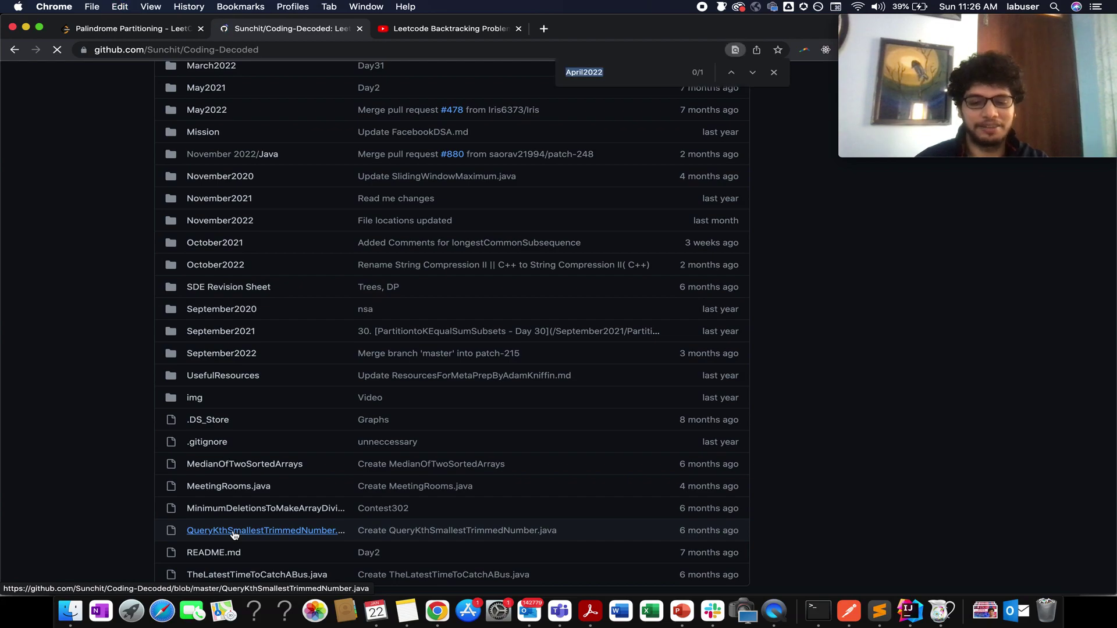
{"action": "type", "text": "sde"}
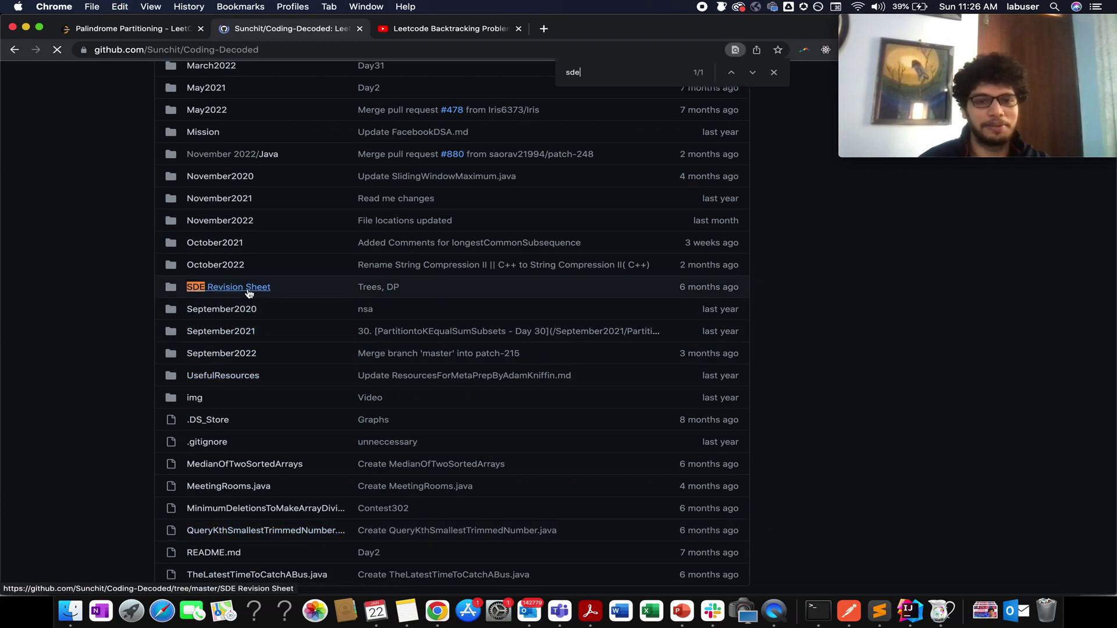
{"action": "left_click", "coordinate": [248, 291]}
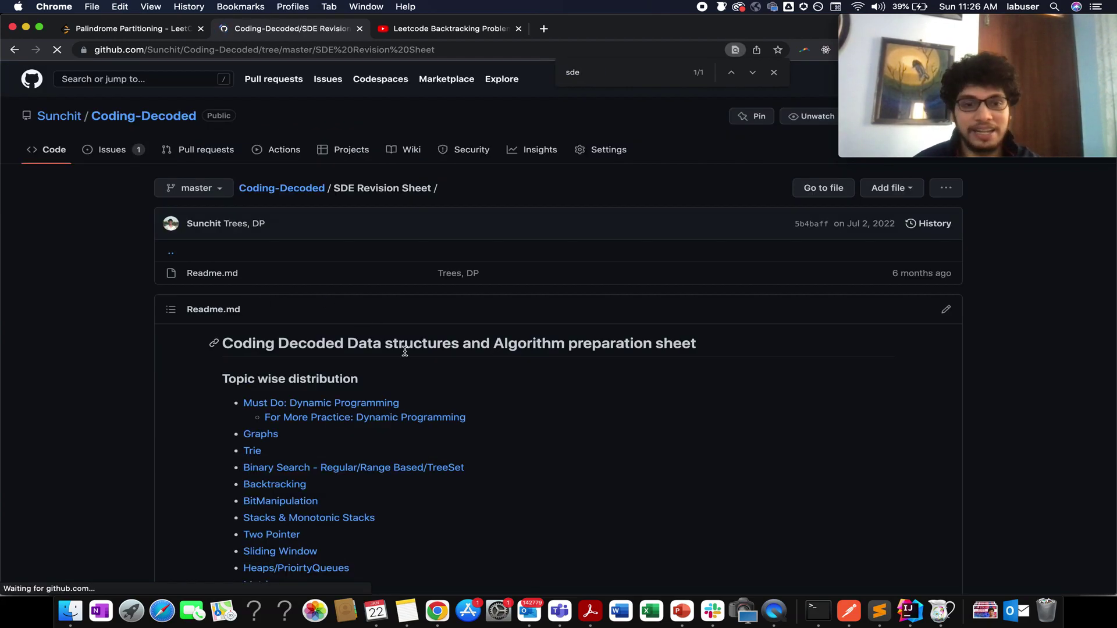
{"action": "scroll", "coordinate": [401, 349], "scroll_direction": "down", "scroll_amount": 4}
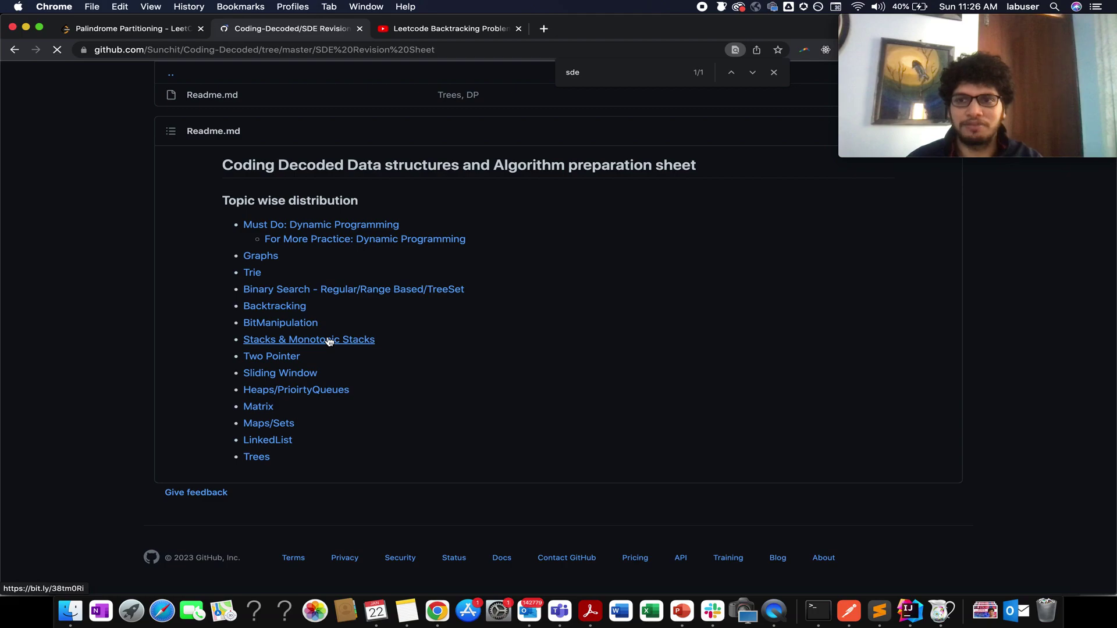
- Open the Backtracking question sheet and select cell A3, the Combination Sum III row
{"action": "left_click", "coordinate": [293, 312], "text": "super"}
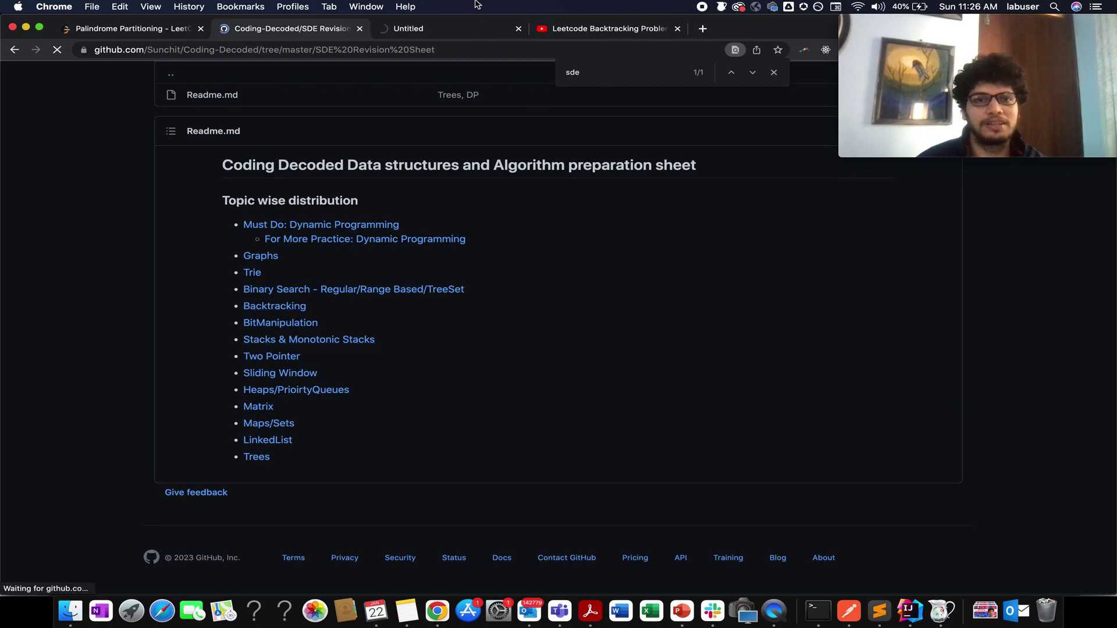
{"action": "left_click", "coordinate": [449, 35]}
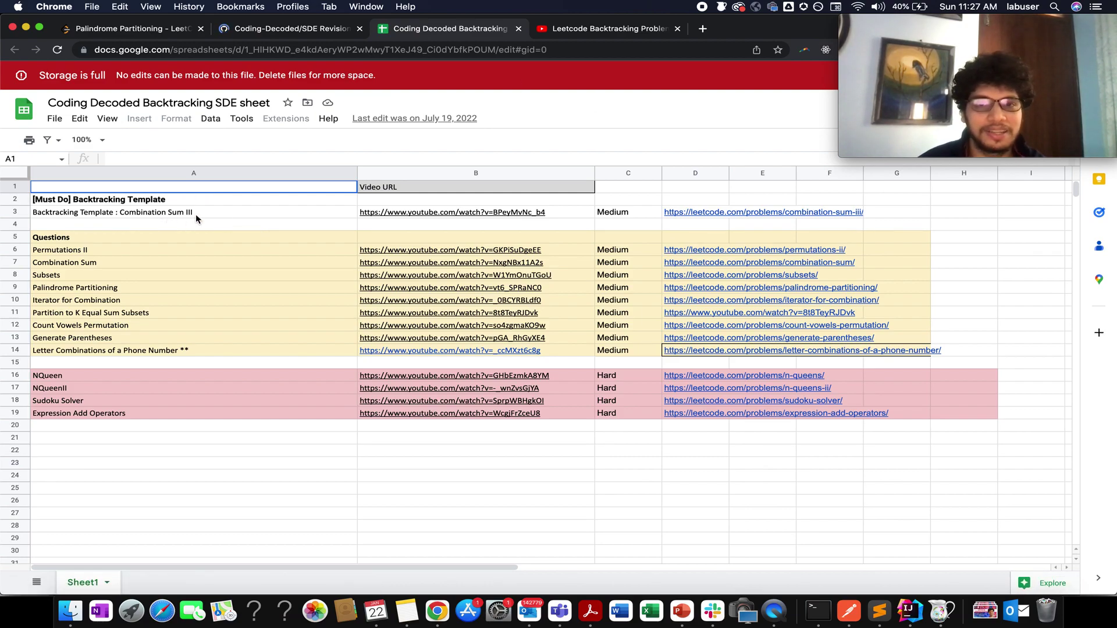
{"action": "left_click", "coordinate": [61, 216]}
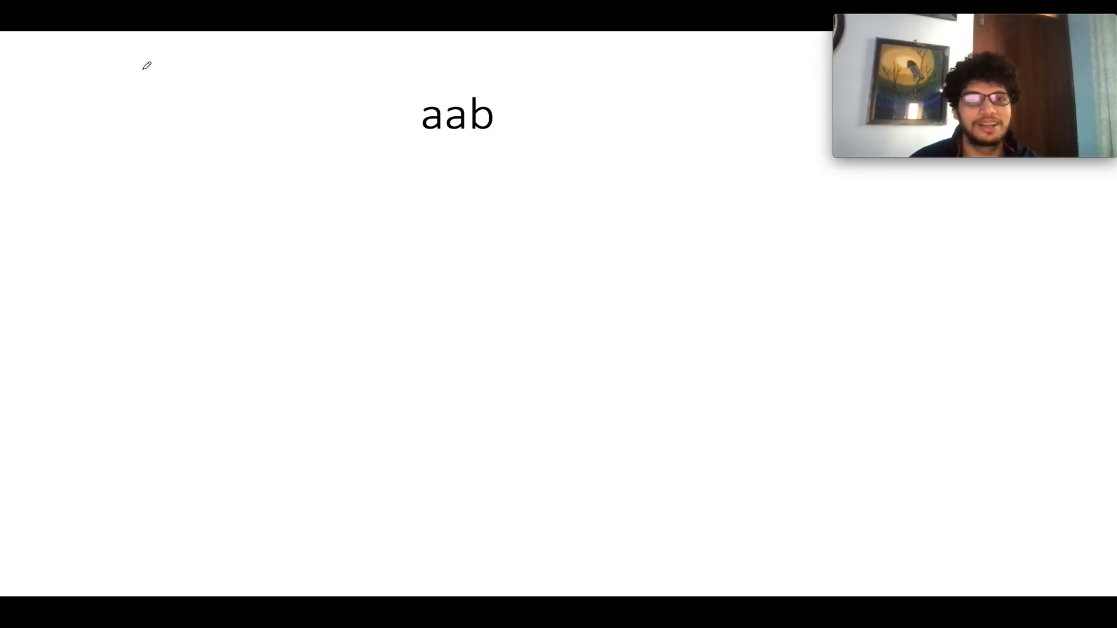
- Circle 'aab', draw the [a,(ab)] branch with (ab) underlined, and start a second branch
{"action": "mouse_move", "coordinate": [522, 69]}
{"action": "left_mouse_down"}
{"action": "mouse_move", "coordinate": [391, 120]}
{"action": "mouse_move", "coordinate": [538, 95]}
{"action": "mouse_move", "coordinate": [525, 59]}
{"action": "left_mouse_up"}
{"action": "mouse_move", "coordinate": [264, 121]}
{"action": "left_mouse_down"}
{"action": "mouse_move", "coordinate": [342, 123]}
{"action": "mouse_move", "coordinate": [316, 134]}
{"action": "left_mouse_up"}
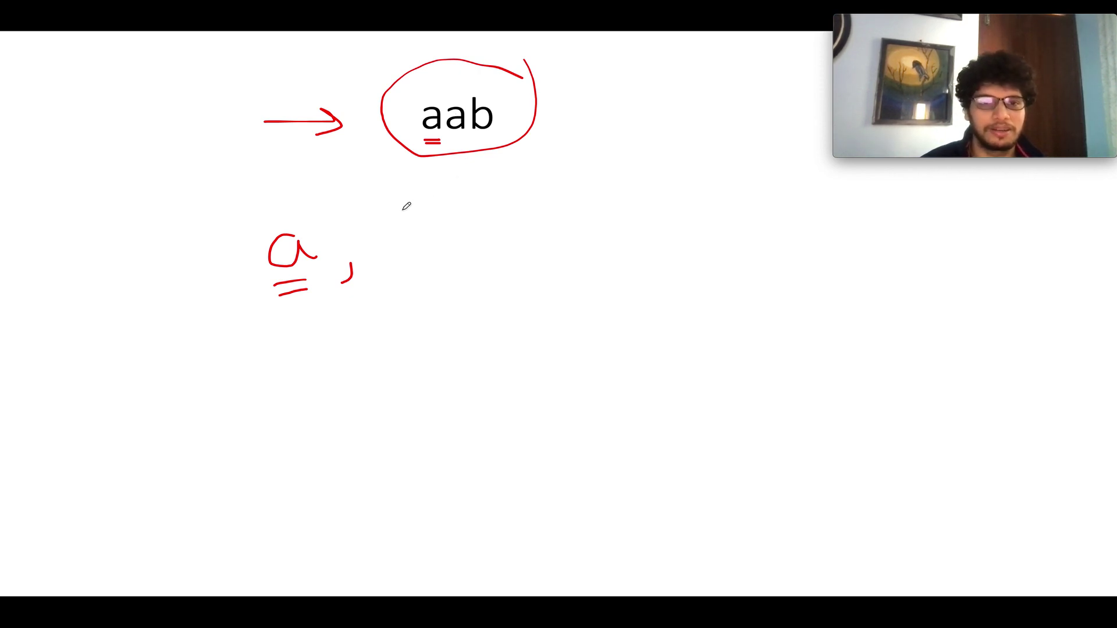
{"action": "mouse_move", "coordinate": [403, 209]}
{"action": "left_mouse_down"}
{"action": "mouse_move", "coordinate": [385, 246]}
{"action": "mouse_move", "coordinate": [401, 262]}
{"action": "left_mouse_up"}
{"action": "mouse_move", "coordinate": [452, 223]}
{"action": "left_mouse_down"}
{"action": "mouse_move", "coordinate": [423, 238]}
{"action": "mouse_move", "coordinate": [464, 253]}
{"action": "left_mouse_up"}
{"action": "left_click_drag", "start_coordinate": [490, 209], "coordinate": [501, 268]}
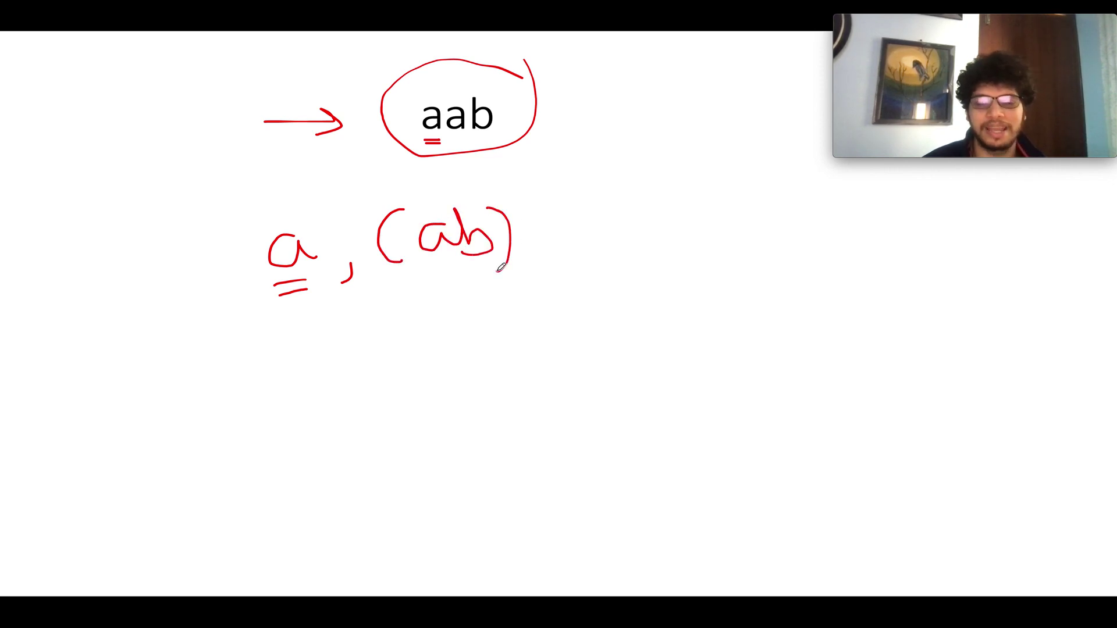
{"action": "left_click_drag", "start_coordinate": [232, 232], "coordinate": [242, 294]}
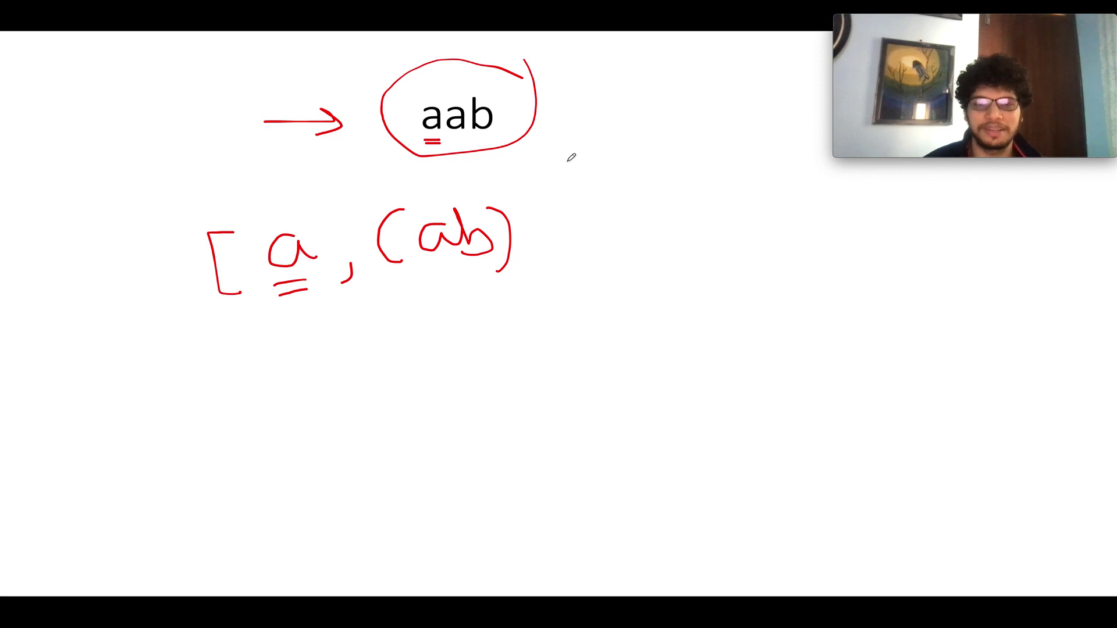
{"action": "mouse_move", "coordinate": [522, 181]}
{"action": "left_mouse_down"}
{"action": "mouse_move", "coordinate": [588, 225]}
{"action": "mouse_move", "coordinate": [485, 254]}
{"action": "left_mouse_up"}
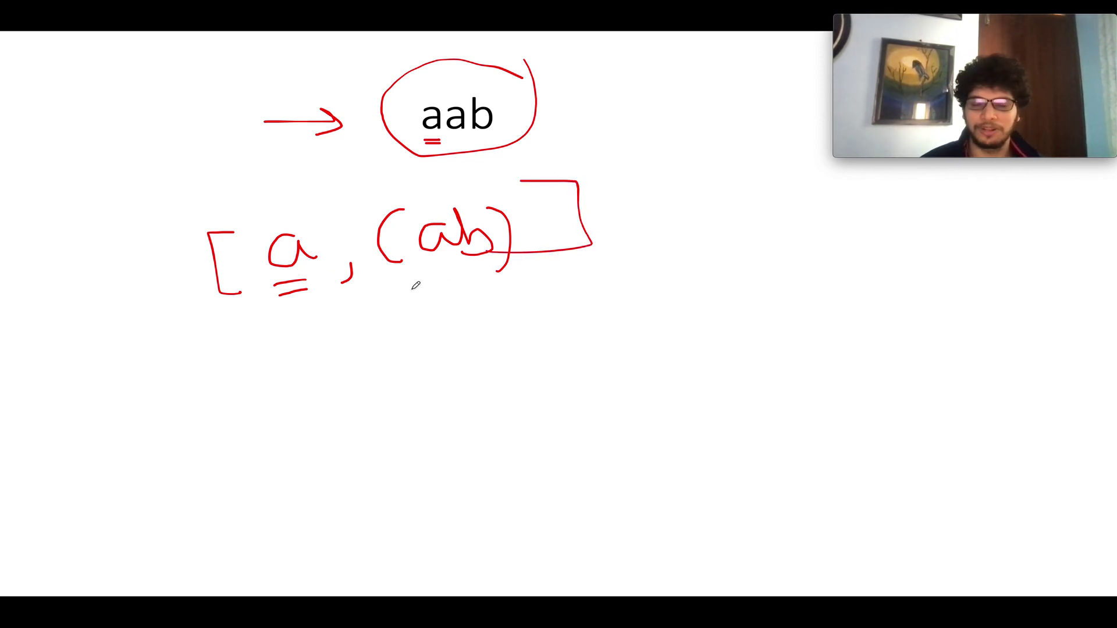
{"action": "left_click_drag", "start_coordinate": [401, 289], "coordinate": [526, 275]}
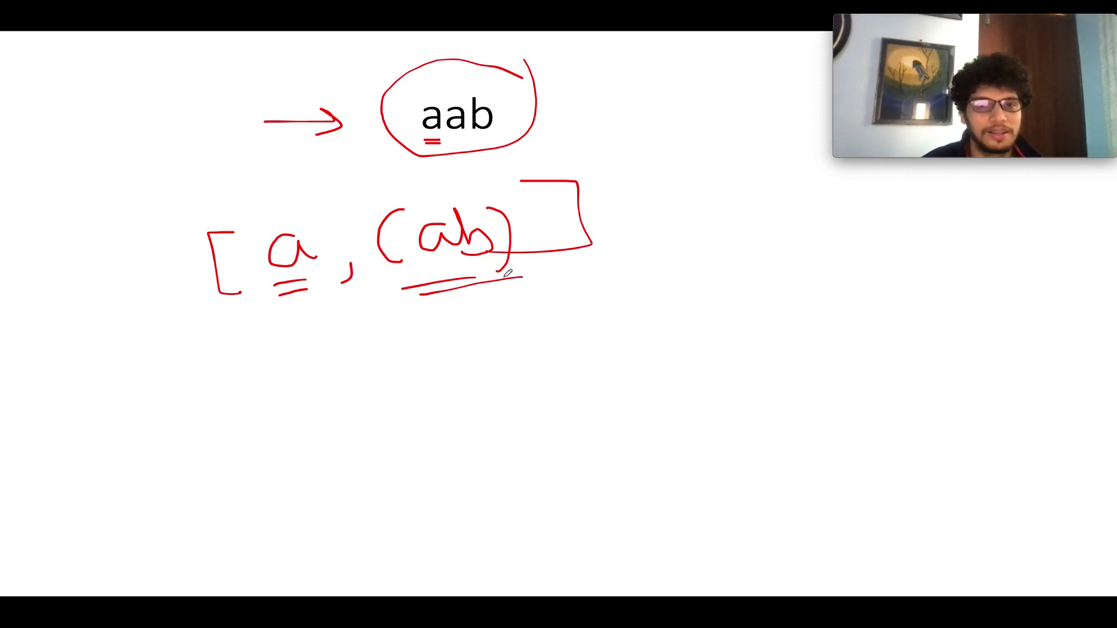
{"action": "left_click_drag", "start_coordinate": [554, 110], "coordinate": [661, 158]}
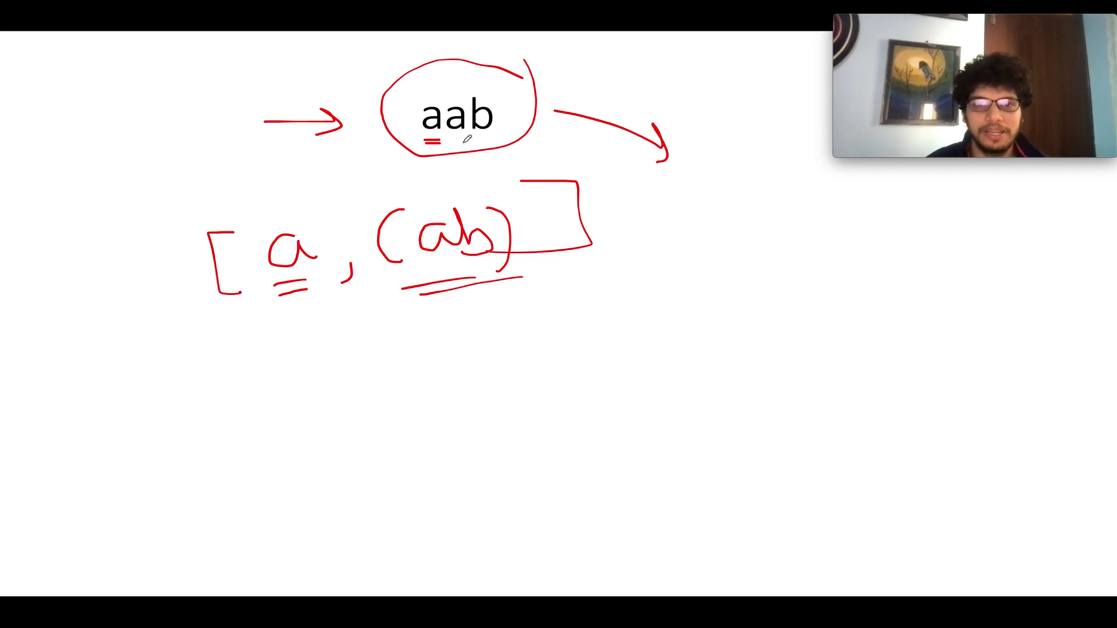
{"action": "left_click_drag", "start_coordinate": [674, 185], "coordinate": [672, 252]}
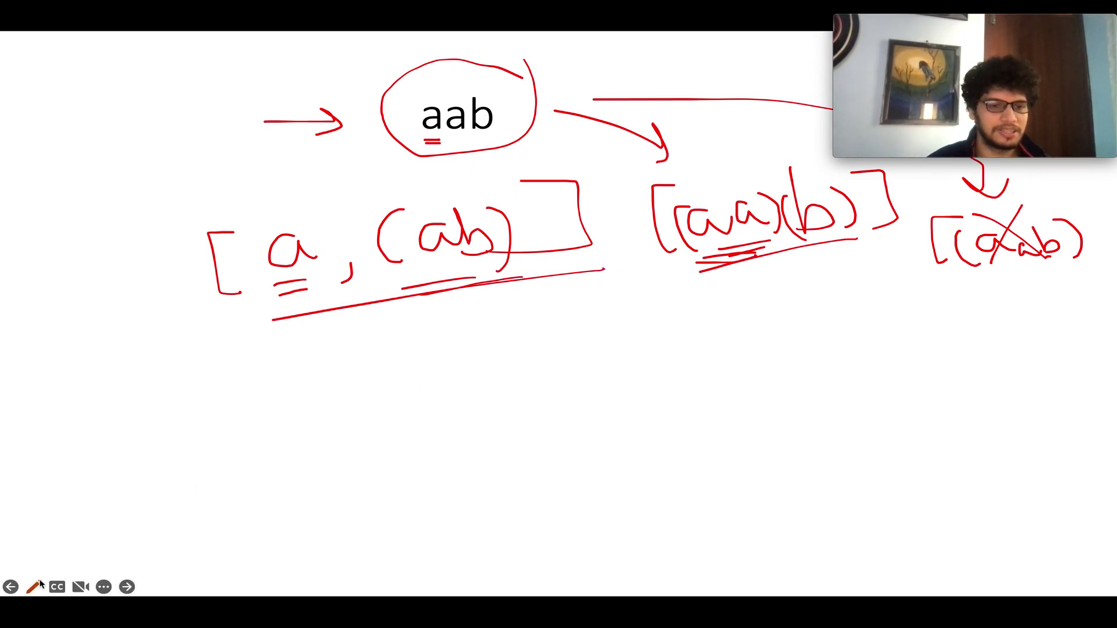
- Choose the Pen from the slideshow annotation pointer options
{"action": "left_click", "coordinate": [33, 587]}
{"action": "left_click", "coordinate": [231, 473]}
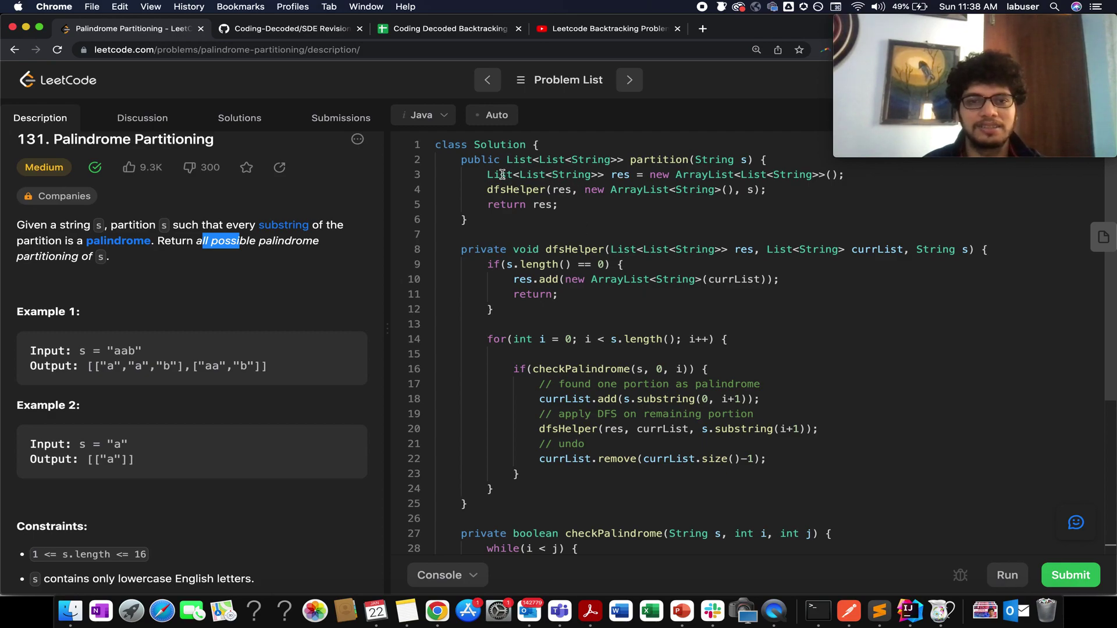
{"action": "left_click_drag", "start_coordinate": [487, 175], "coordinate": [630, 174]}
{"action": "double_click", "coordinate": [621, 175]}
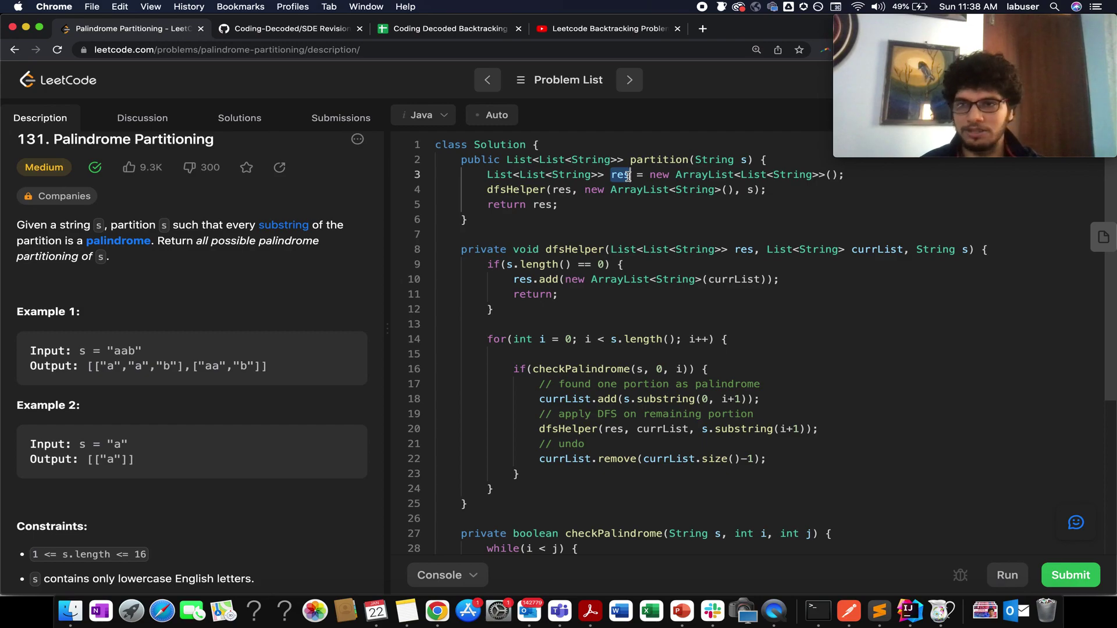
{"action": "double_click", "coordinate": [509, 190]}
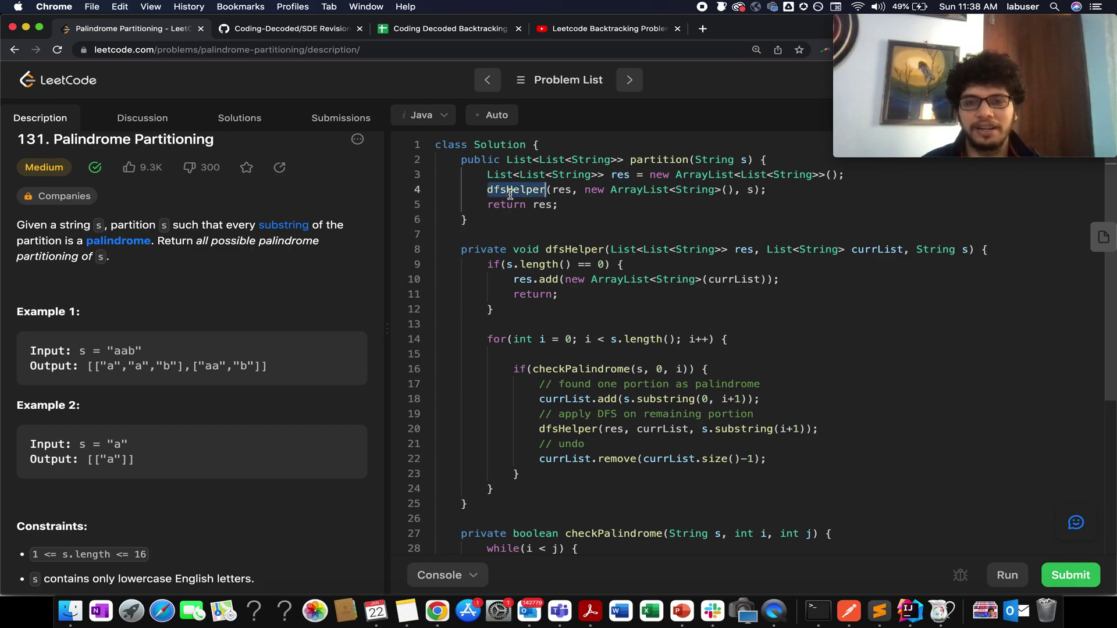
{"action": "double_click", "coordinate": [561, 190]}
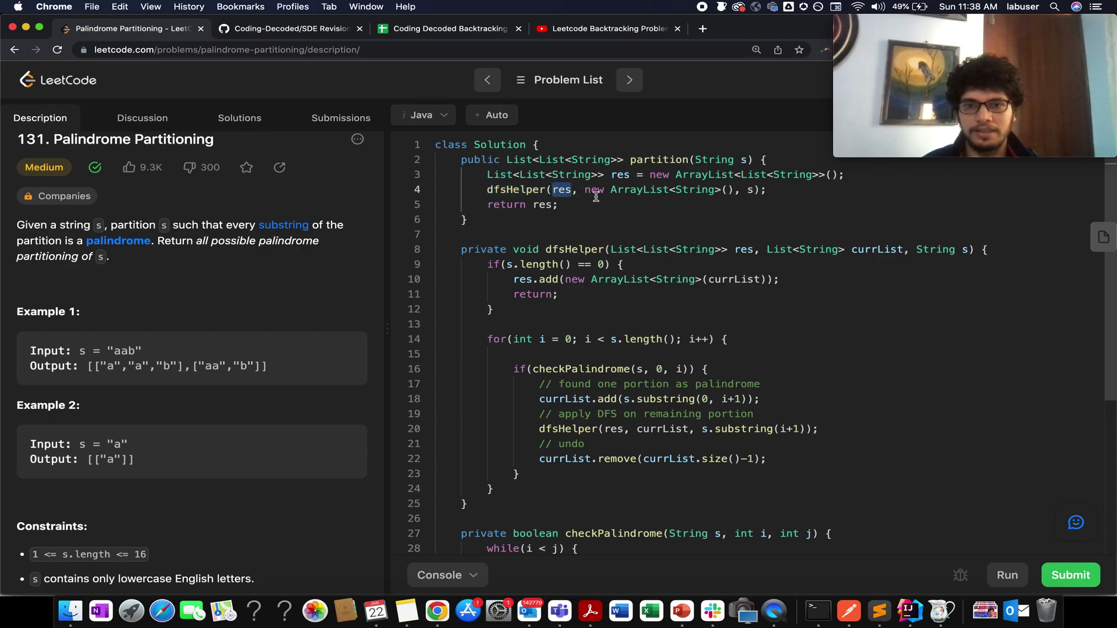
{"action": "left_click_drag", "start_coordinate": [584, 191], "coordinate": [731, 191]}
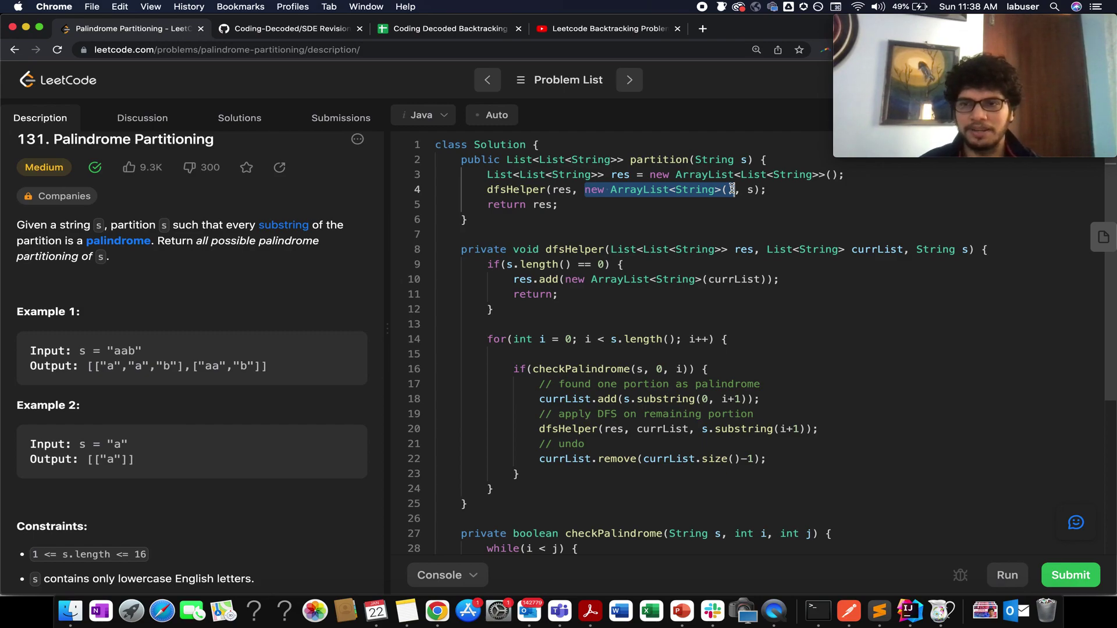
{"action": "left_click_drag", "start_coordinate": [100, 366], "coordinate": [150, 365]}
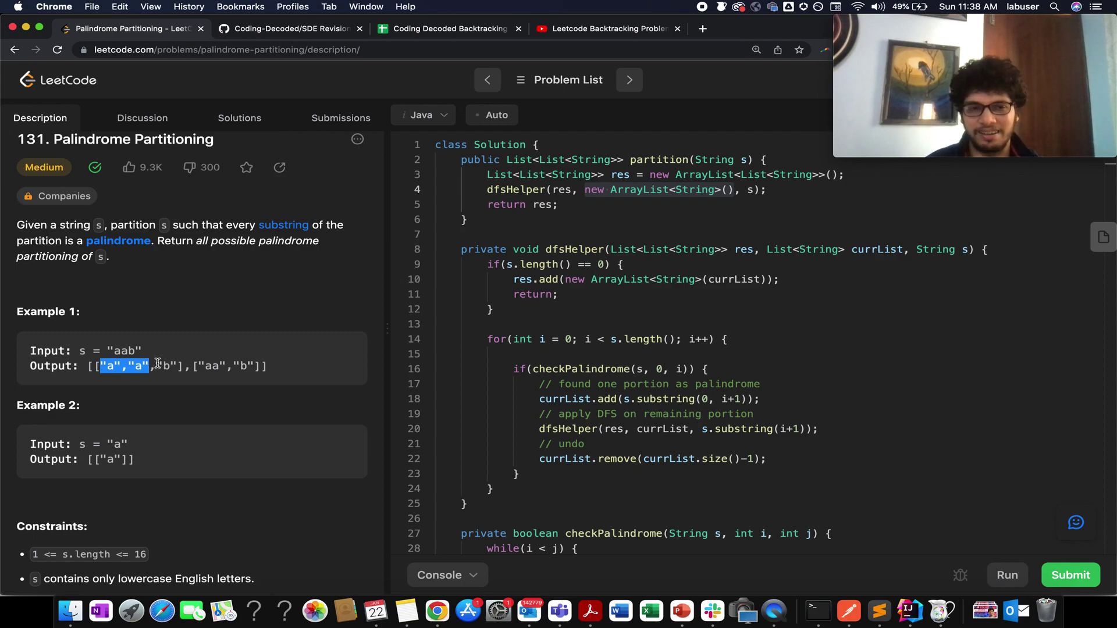
{"action": "mouse_move", "coordinate": [157, 366]}
{"action": "left_mouse_down"}
{"action": "mouse_move", "coordinate": [168, 366]}
{"action": "mouse_move", "coordinate": [145, 365]}
{"action": "left_mouse_up"}
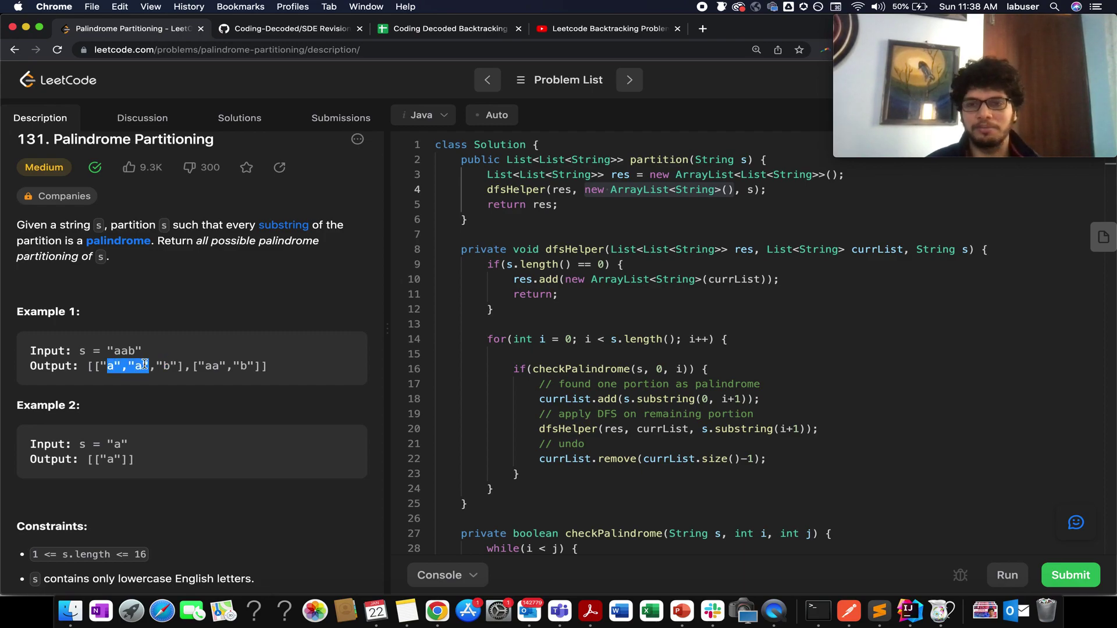
{"action": "double_click", "coordinate": [876, 250]}
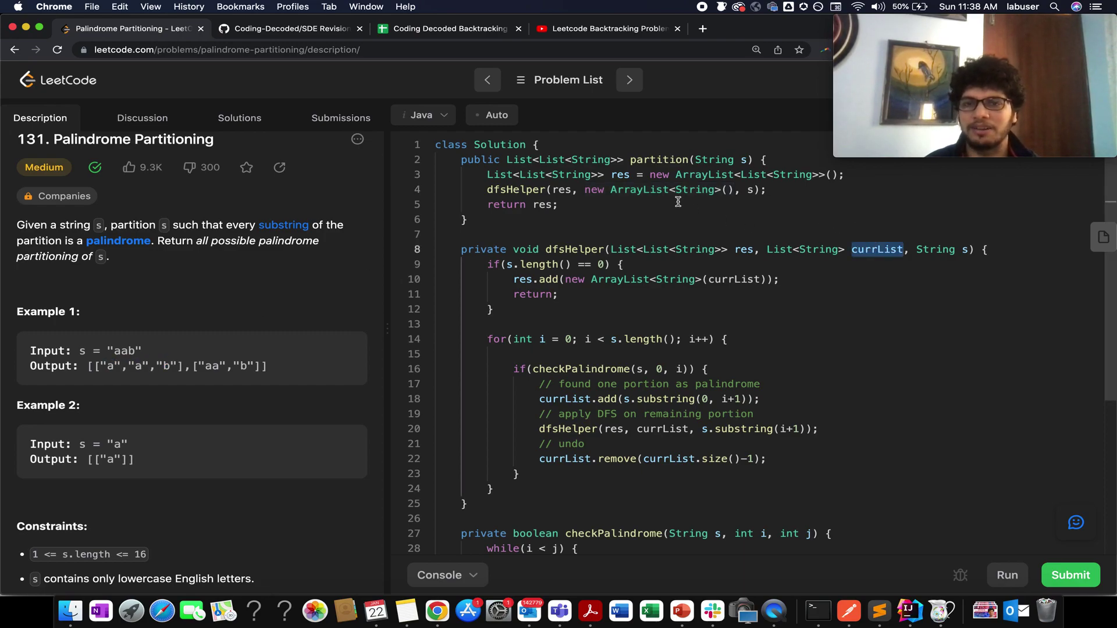
{"action": "left_click_drag", "start_coordinate": [612, 189], "coordinate": [773, 194]}
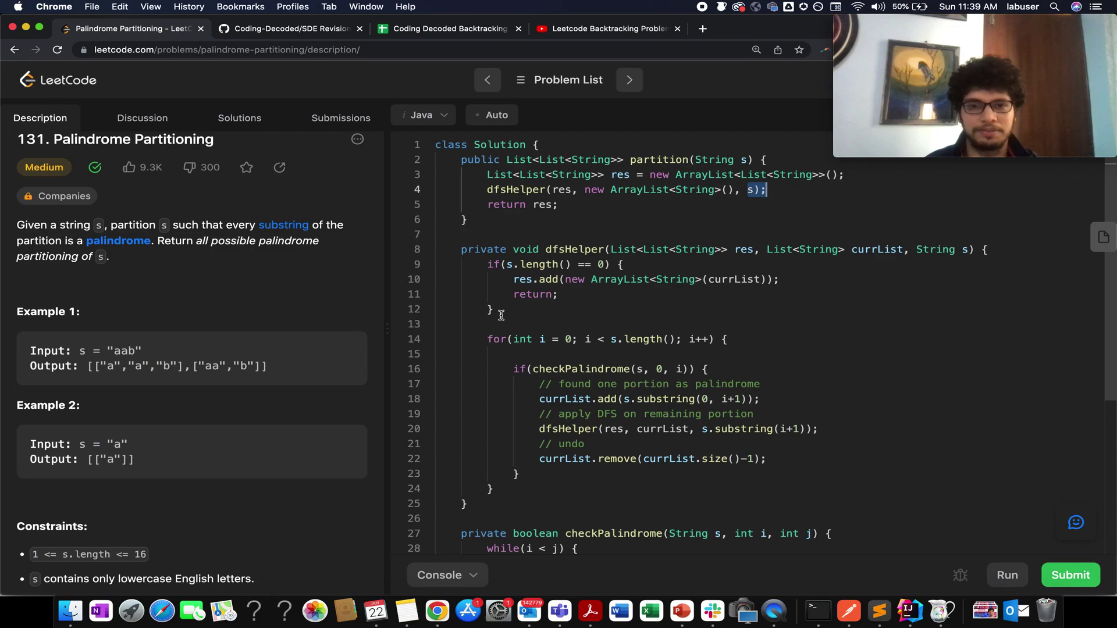
{"action": "left_click_drag", "start_coordinate": [487, 264], "coordinate": [509, 314]}
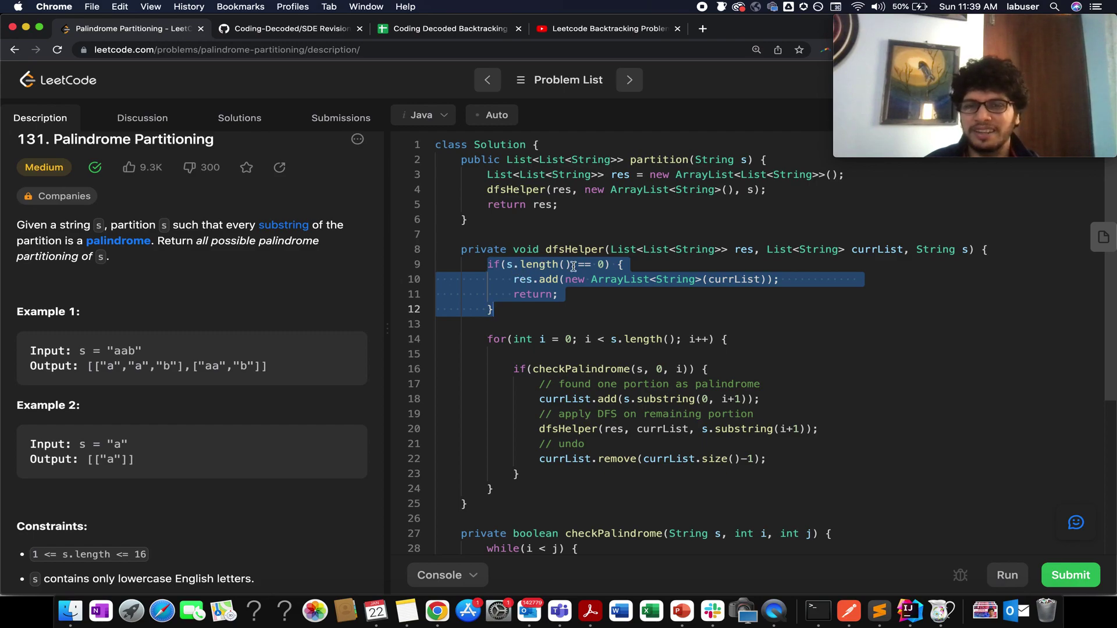
{"action": "left_click", "coordinate": [598, 264]}
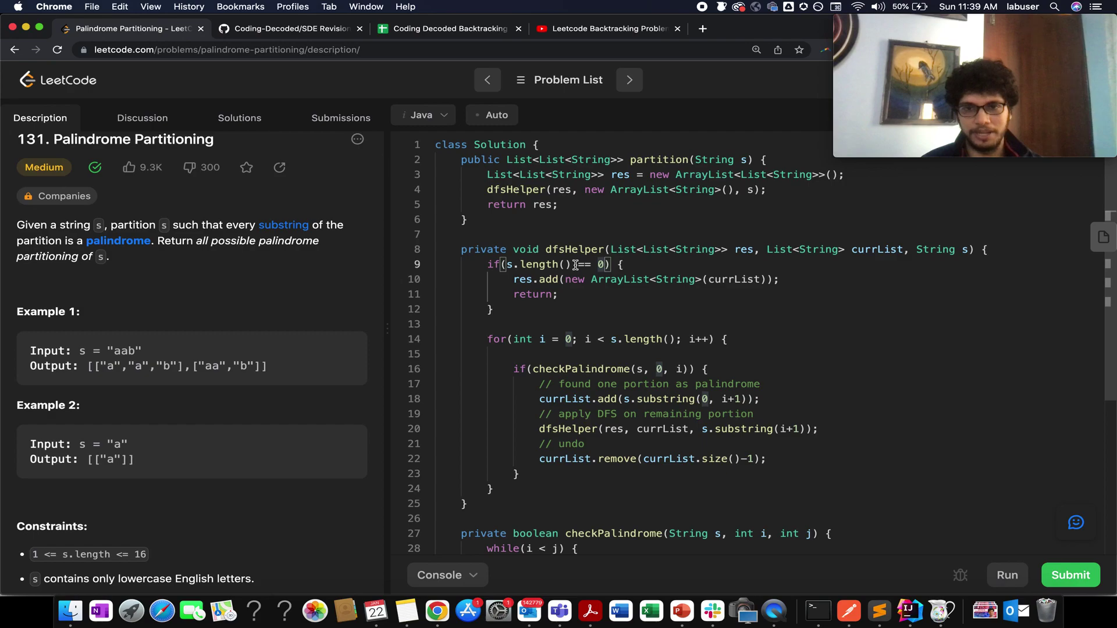
{"action": "left_click_drag", "start_coordinate": [506, 264], "coordinate": [566, 264]}
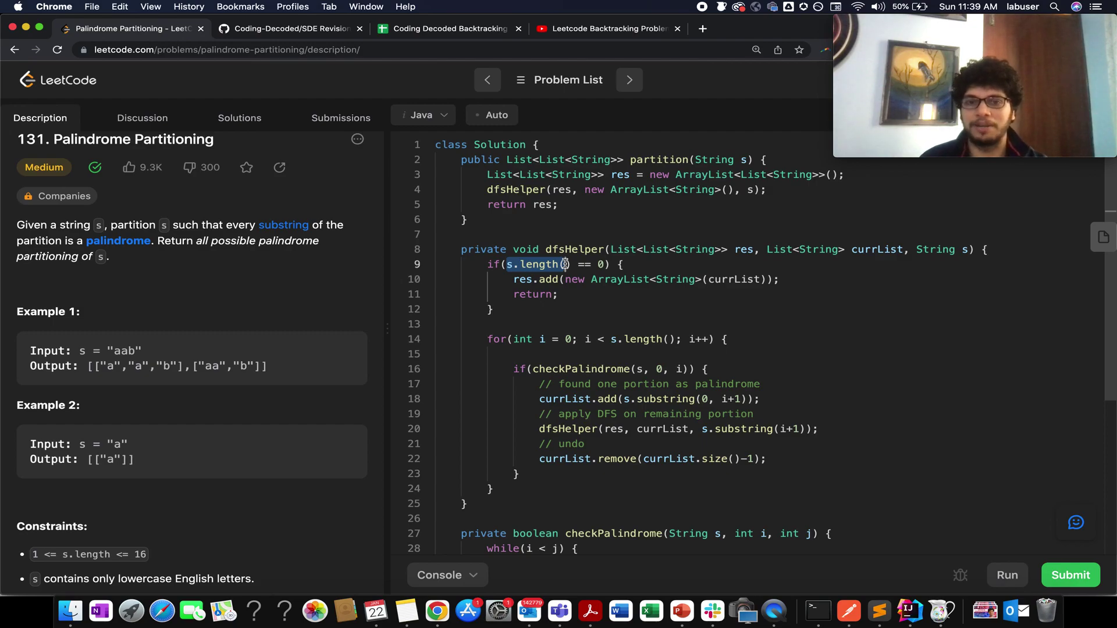
{"action": "left_click", "coordinate": [480, 261]}
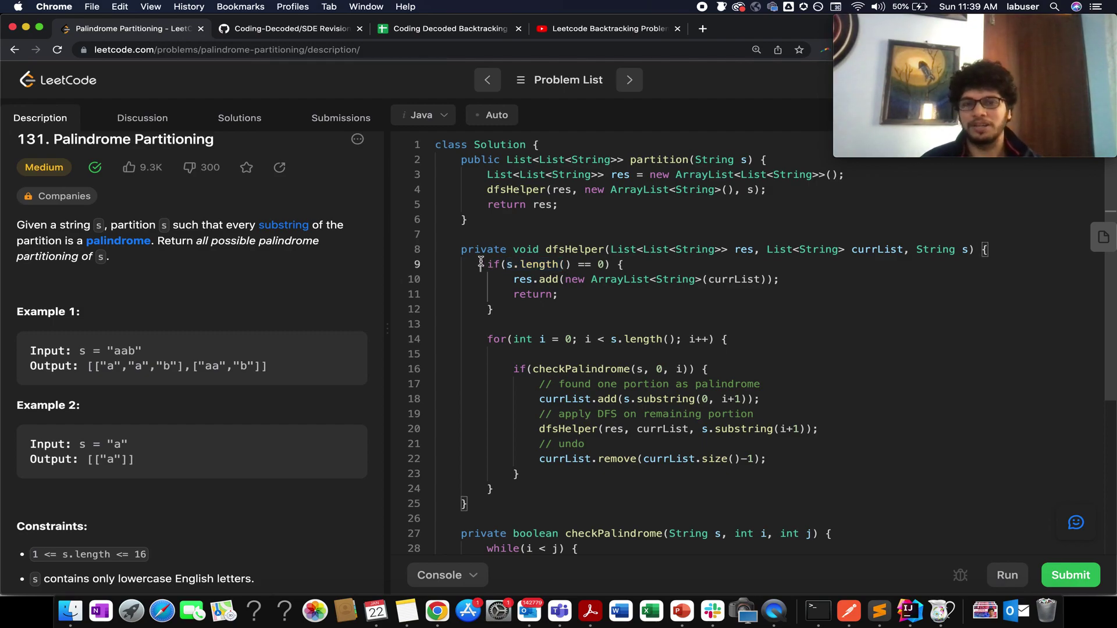
{"action": "key", "text": "Return"}
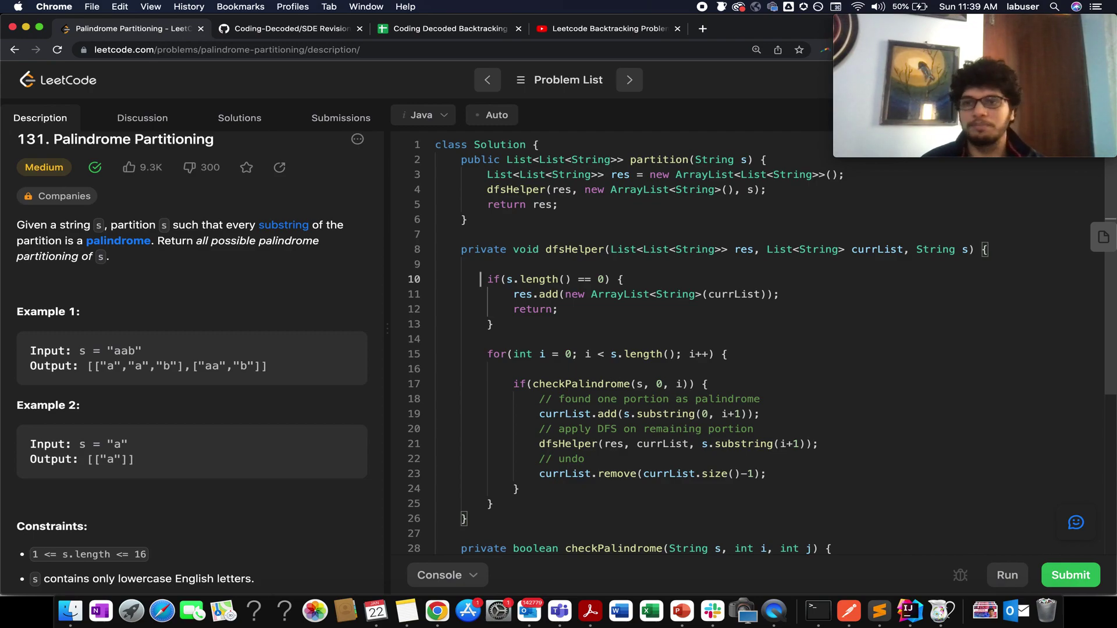
{"action": "key", "text": "super+ctrl+Escape"}
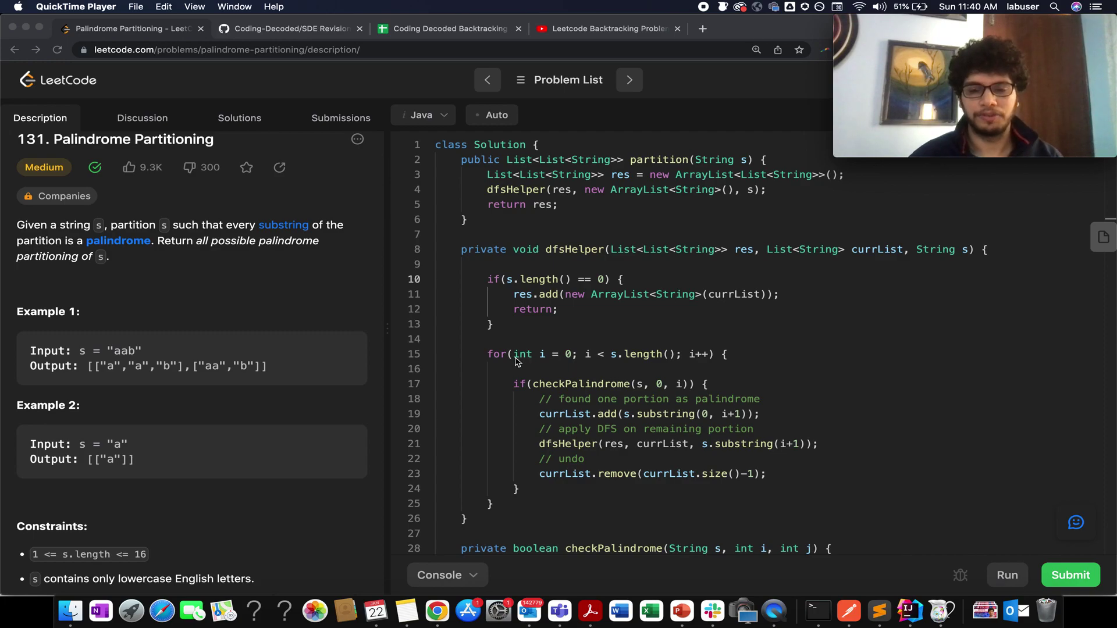
{"action": "key", "text": "super+Tab"}
{"action": "left_click", "coordinate": [542, 354]}
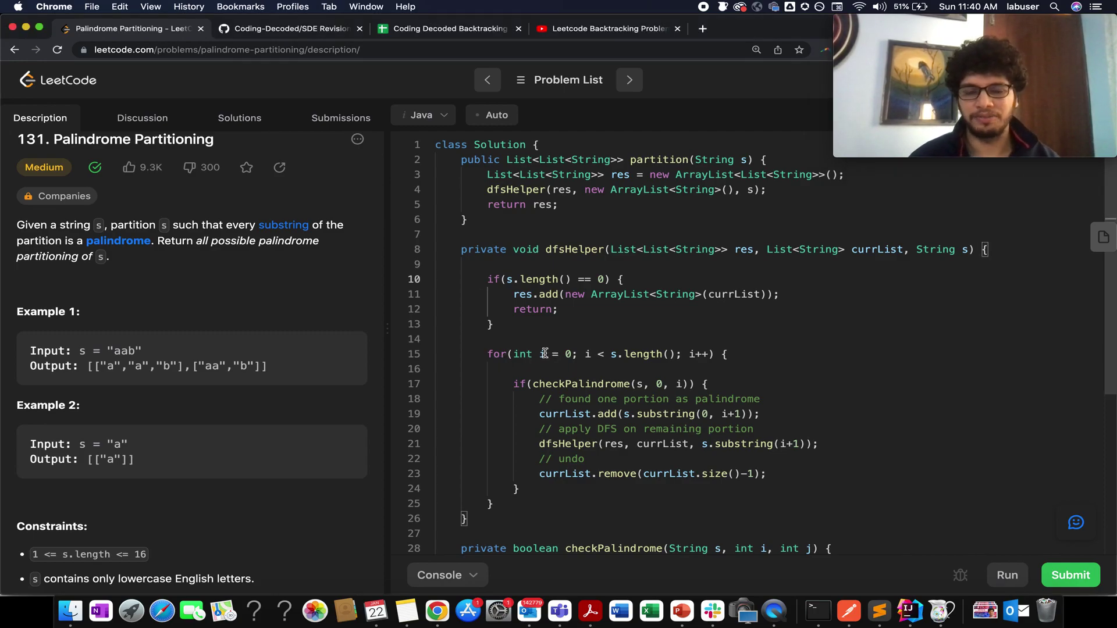
{"action": "left_click_drag", "start_coordinate": [567, 354], "coordinate": [689, 354]}
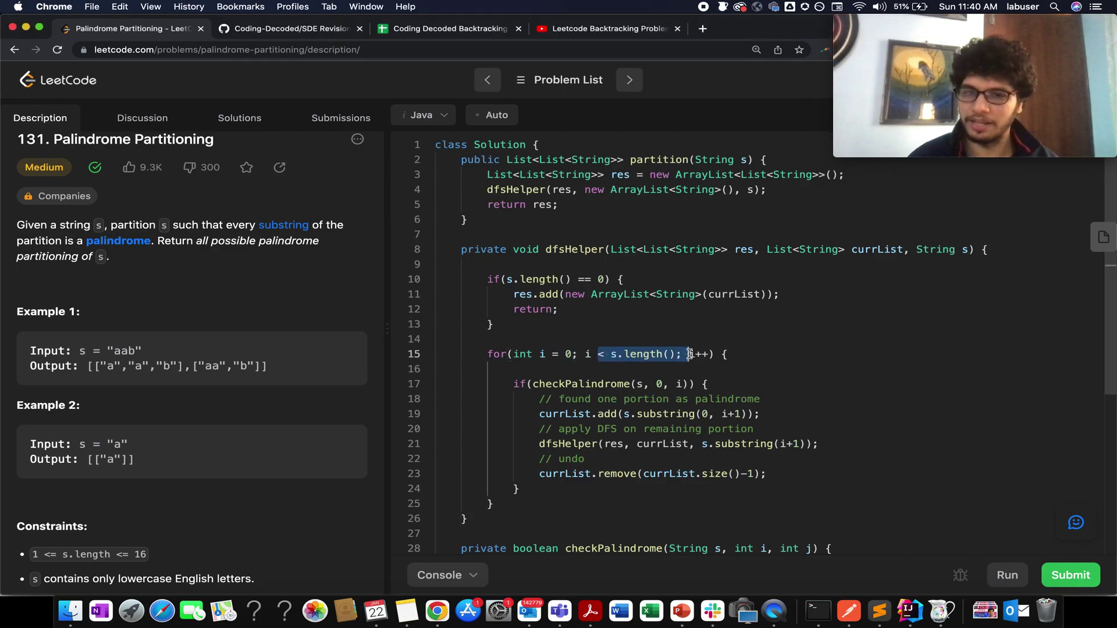
{"action": "double_click", "coordinate": [588, 385]}
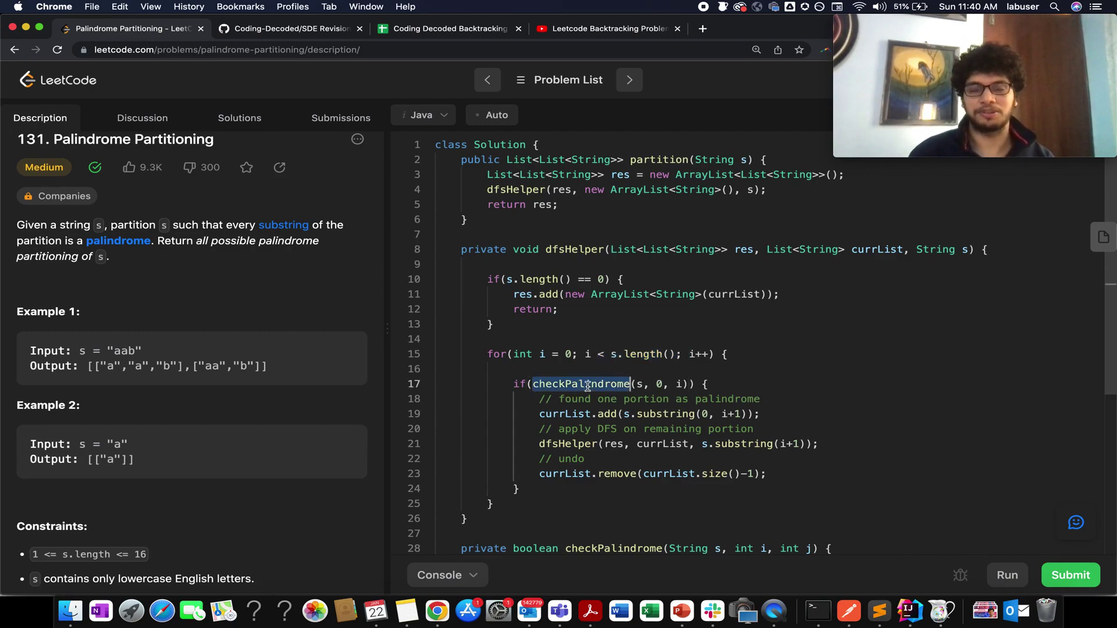
{"action": "left_click_drag", "start_coordinate": [655, 385], "coordinate": [683, 385]}
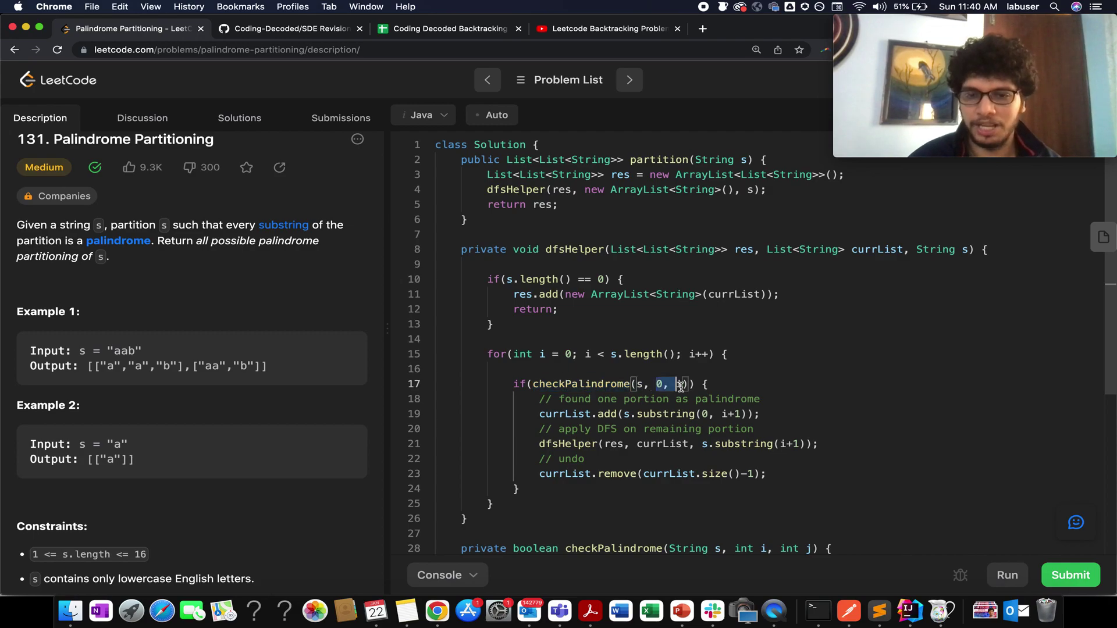
{"action": "left_click_drag", "start_coordinate": [533, 385], "coordinate": [689, 387]}
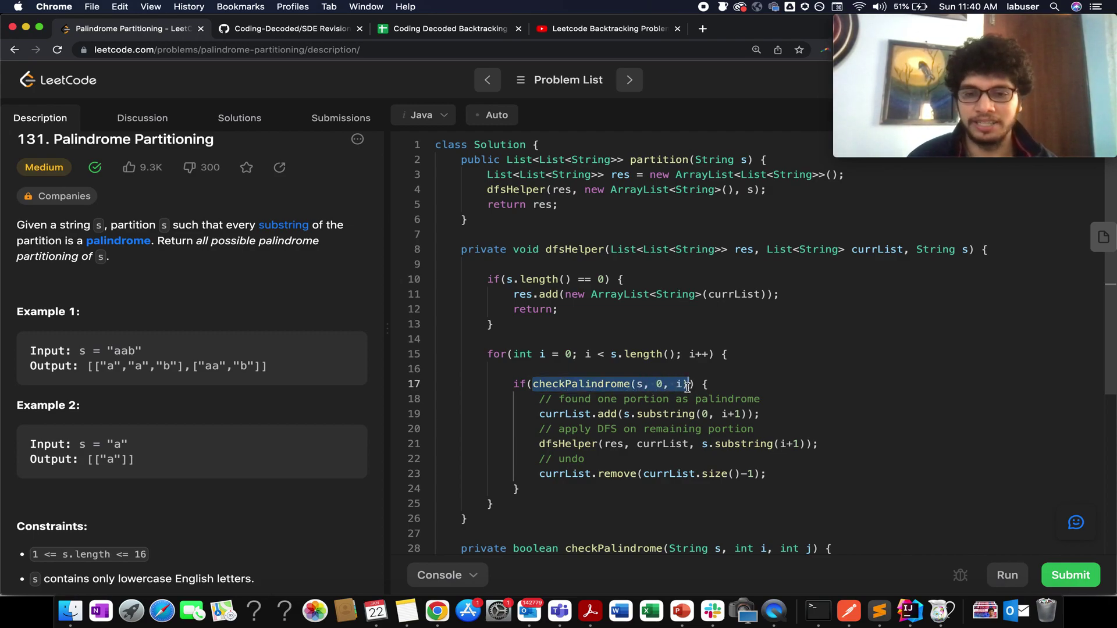
{"action": "scroll", "coordinate": [686, 385], "scroll_direction": "down", "scroll_amount": 5}
{"action": "scroll", "coordinate": [672, 338], "scroll_direction": "up", "scroll_amount": 2}
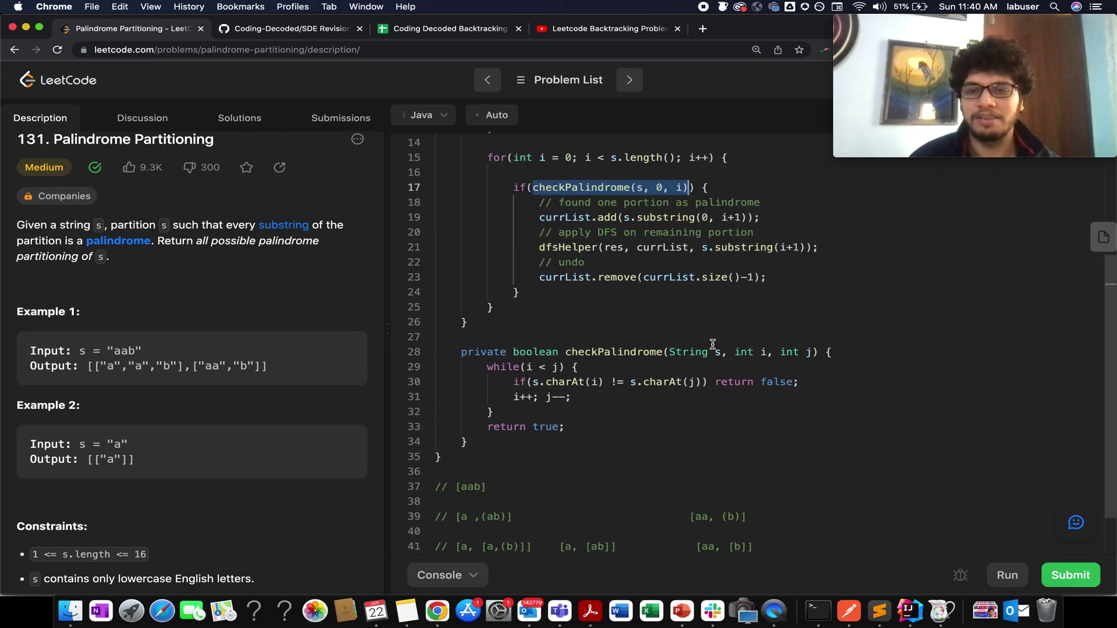
{"action": "left_click", "coordinate": [721, 351]}
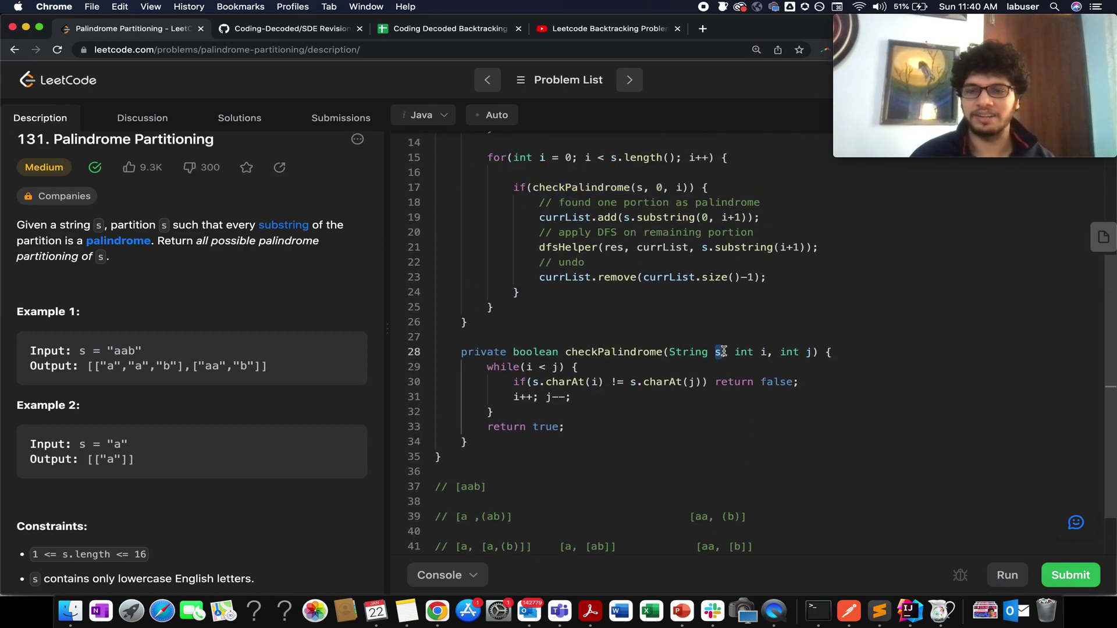
{"action": "left_click", "coordinate": [763, 352]}
{"action": "left_click", "coordinate": [804, 352]}
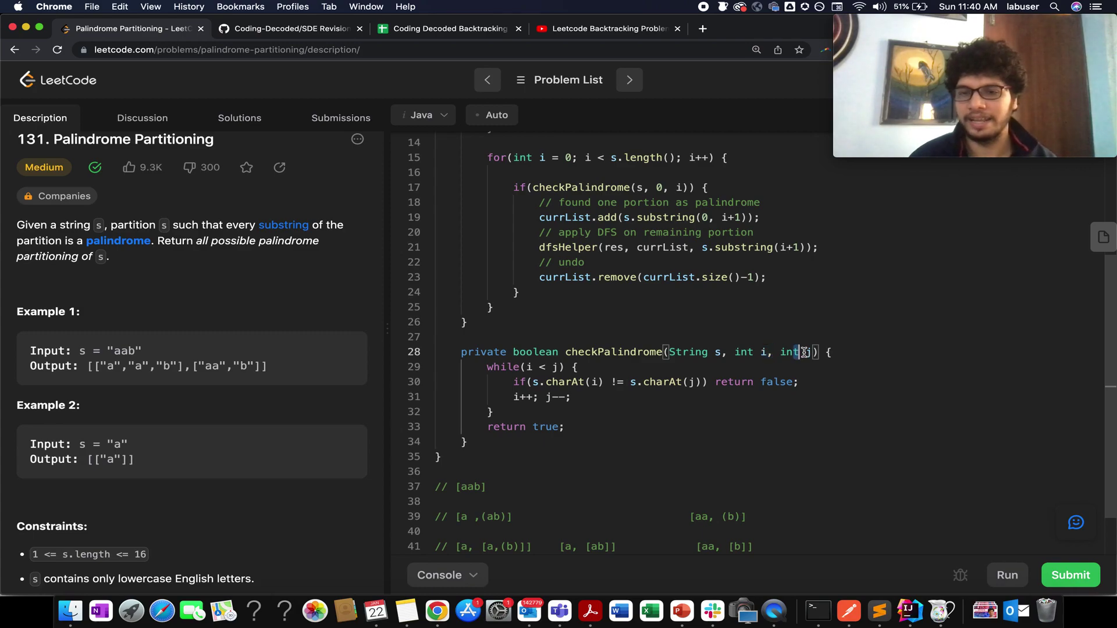
{"action": "double_click", "coordinate": [804, 352]}
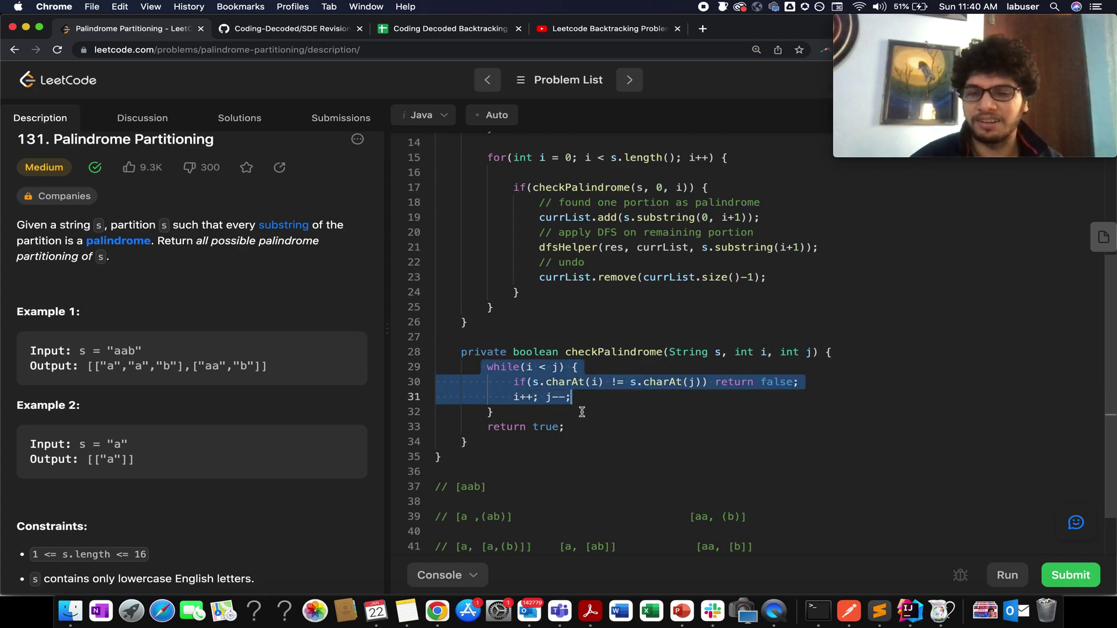
{"action": "left_click_drag", "start_coordinate": [488, 363], "coordinate": [567, 427]}
{"action": "scroll", "coordinate": [587, 426], "scroll_direction": "up", "scroll_amount": 3}
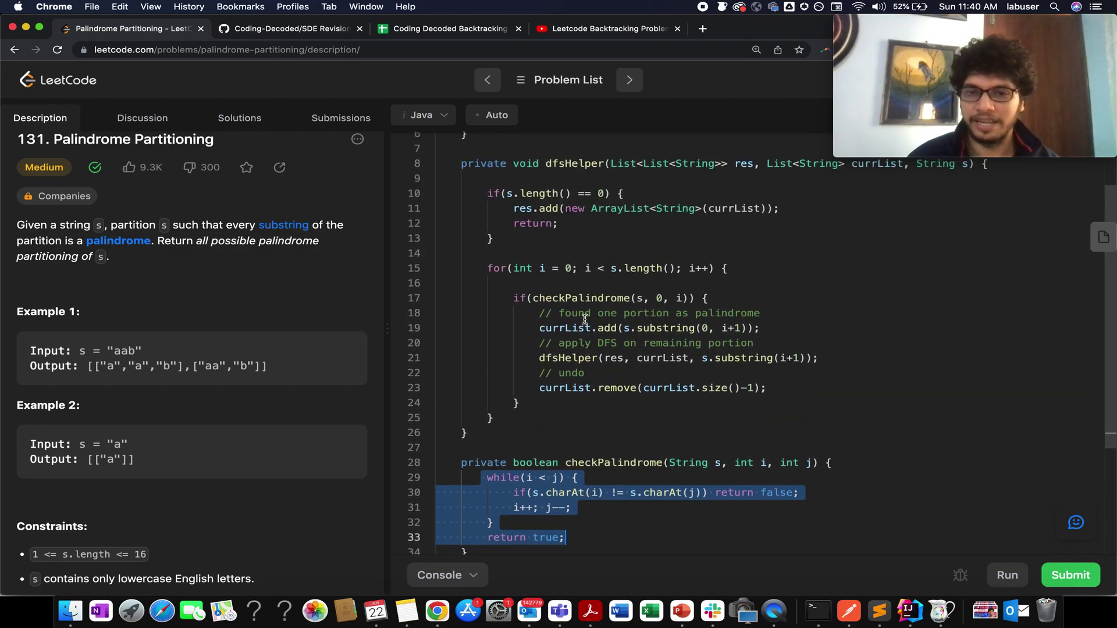
{"action": "left_click_drag", "start_coordinate": [532, 298], "coordinate": [681, 299]}
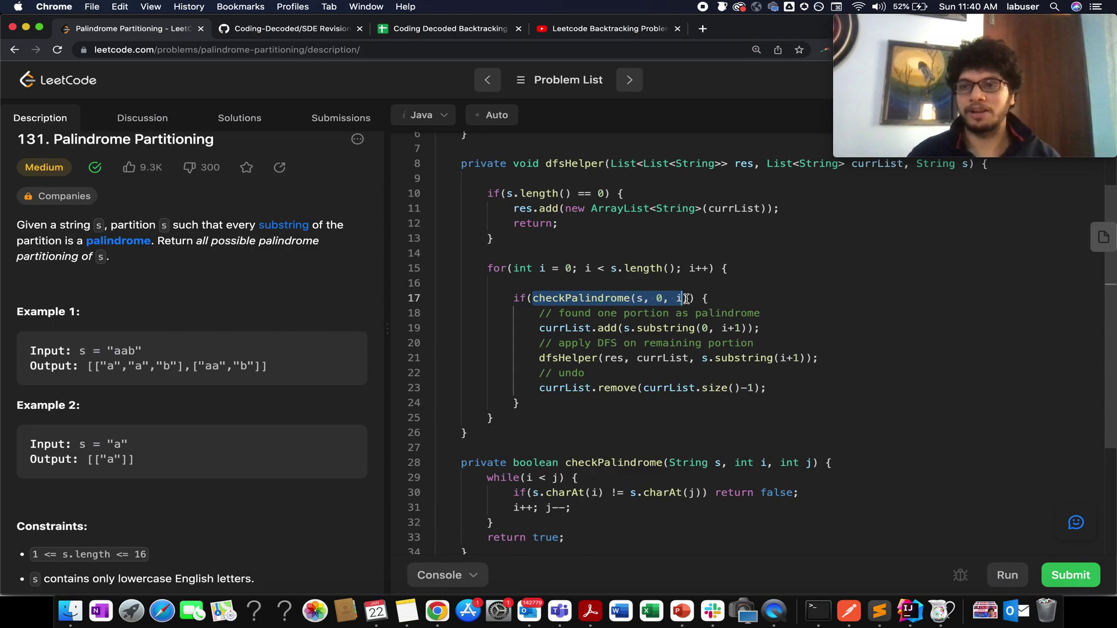
{"action": "left_click_drag", "start_coordinate": [637, 328], "coordinate": [749, 329]}
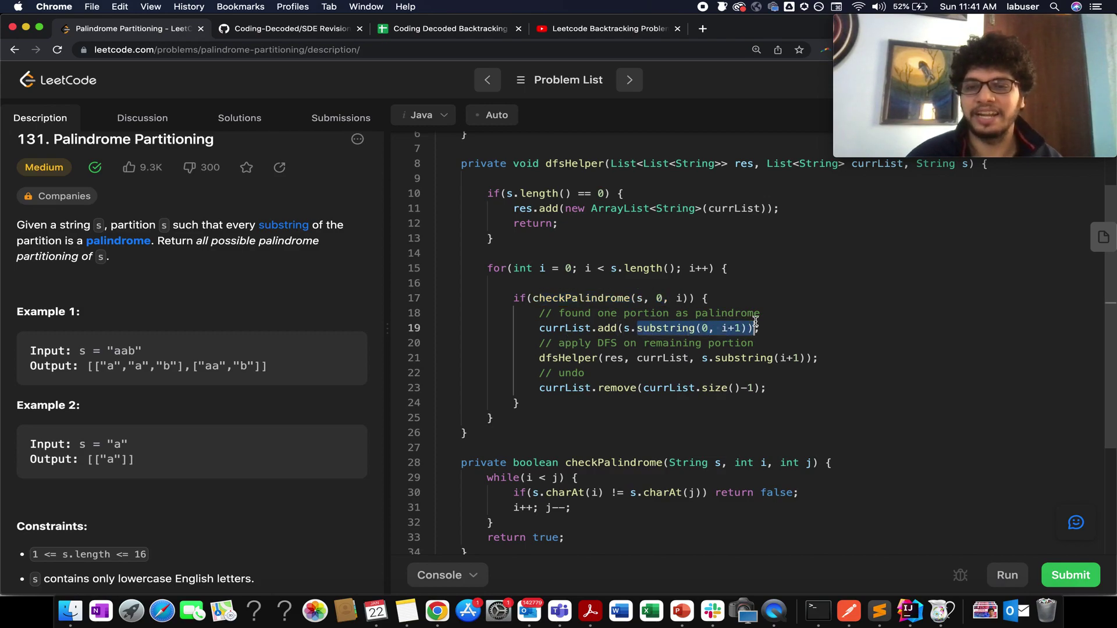
{"action": "double_click", "coordinate": [578, 328]}
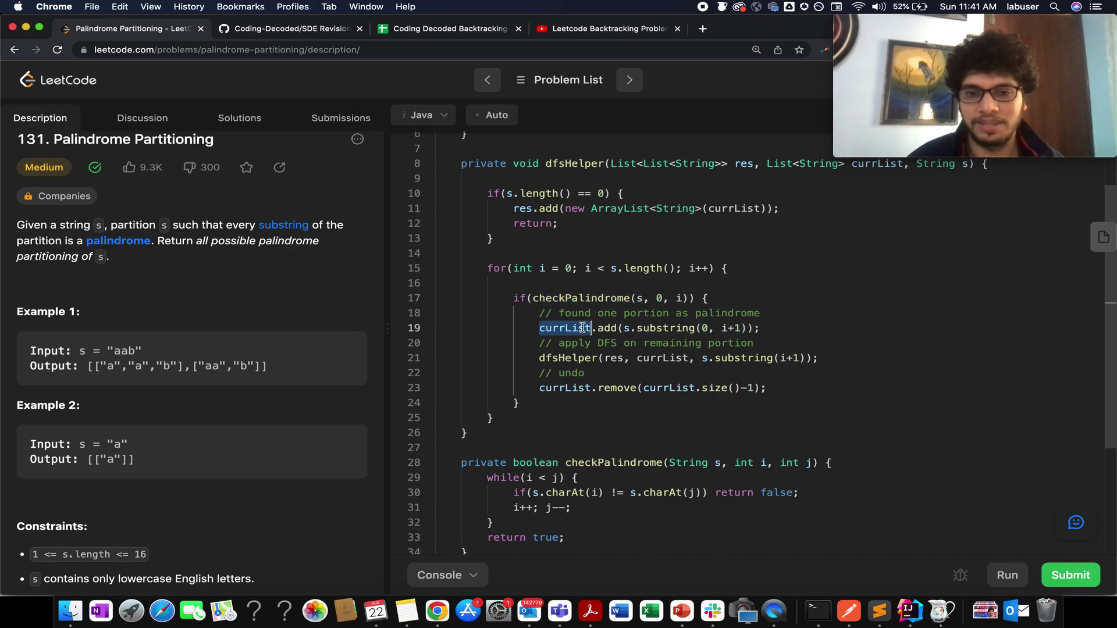
{"action": "double_click", "coordinate": [211, 366]}
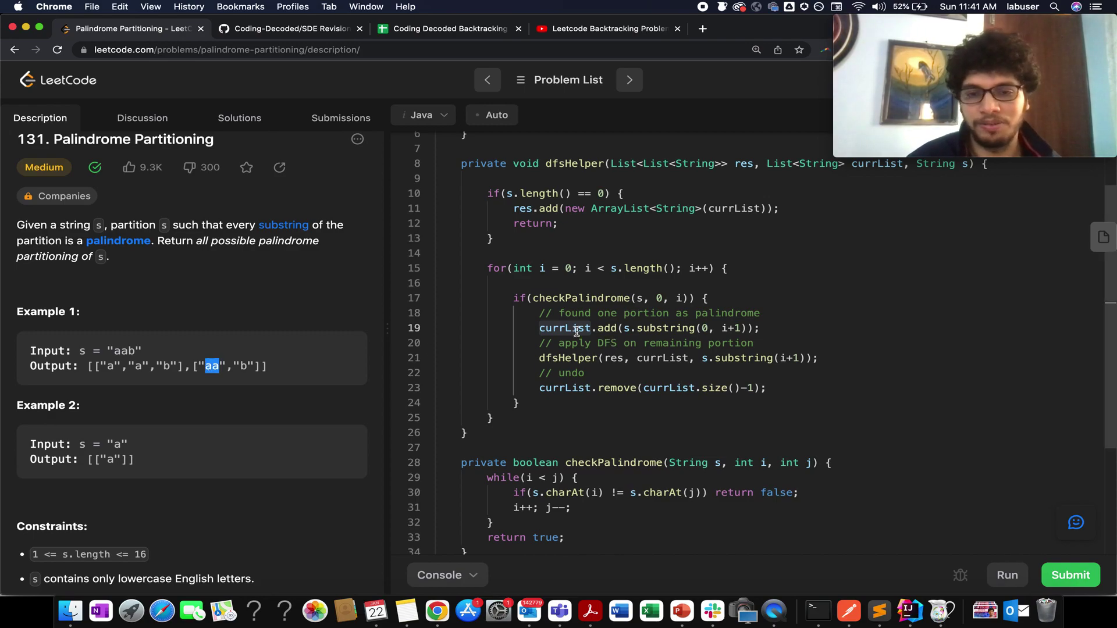
{"action": "double_click", "coordinate": [578, 359]}
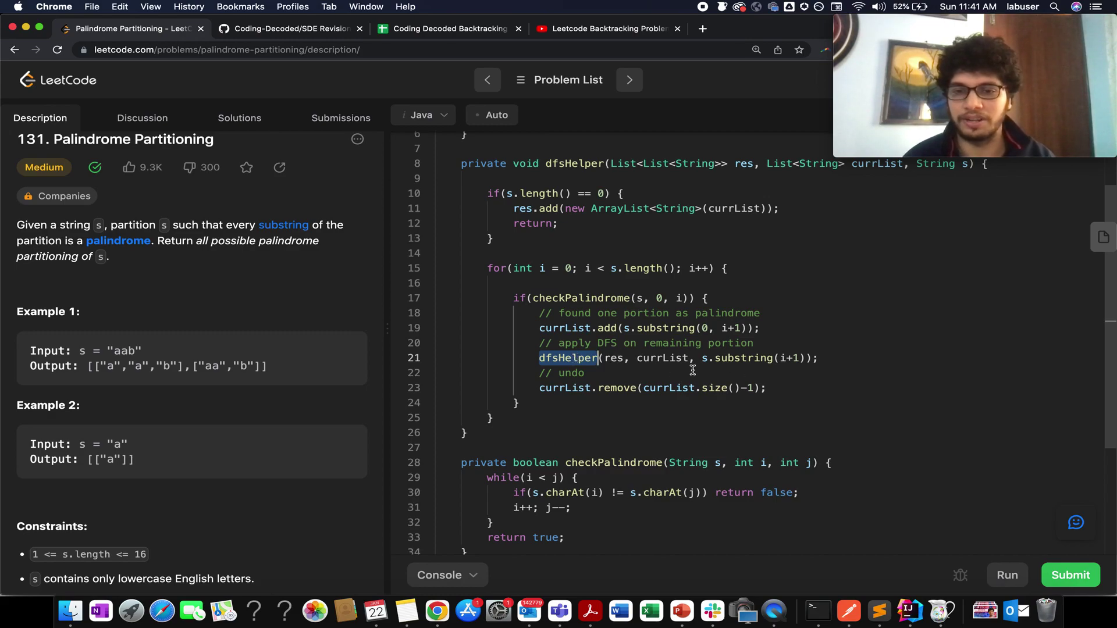
{"action": "double_click", "coordinate": [614, 358]}
{"action": "left_click", "coordinate": [615, 360]}
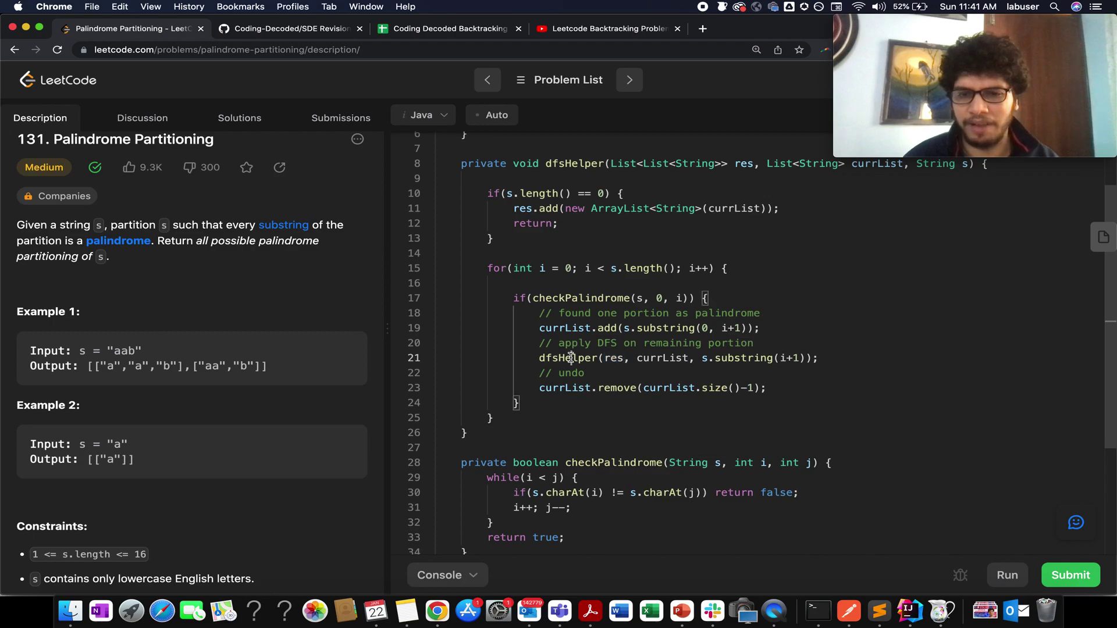
{"action": "double_click", "coordinate": [671, 357]}
{"action": "scroll", "coordinate": [671, 358], "scroll_direction": "up", "scroll_amount": 1}
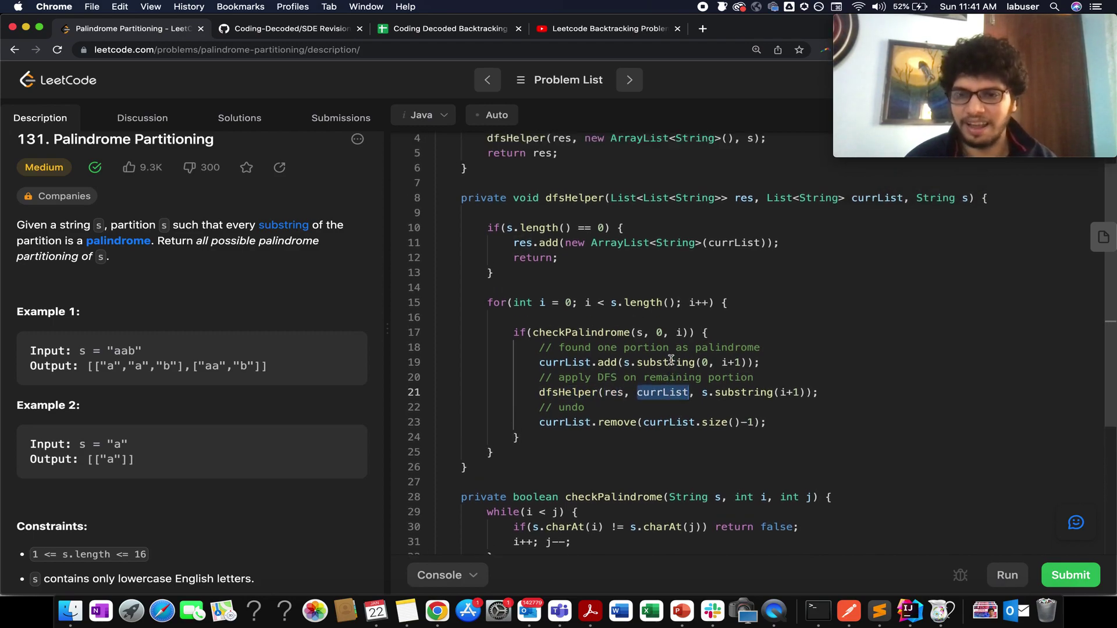
{"action": "left_click_drag", "start_coordinate": [702, 392], "coordinate": [806, 392]}
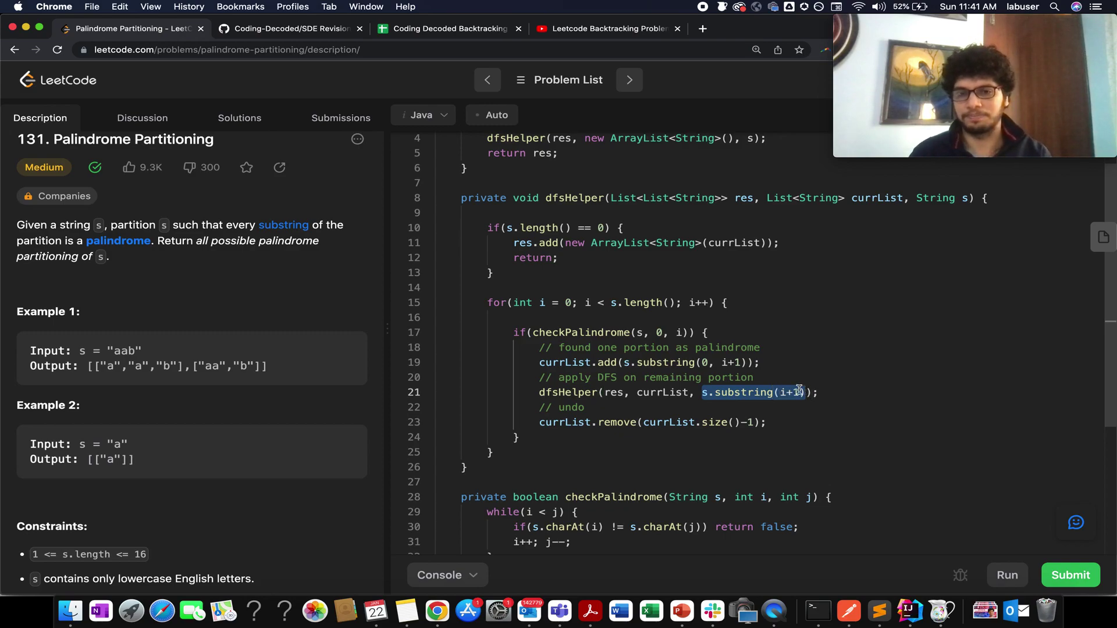
{"action": "left_click_drag", "start_coordinate": [527, 392], "coordinate": [820, 393]}
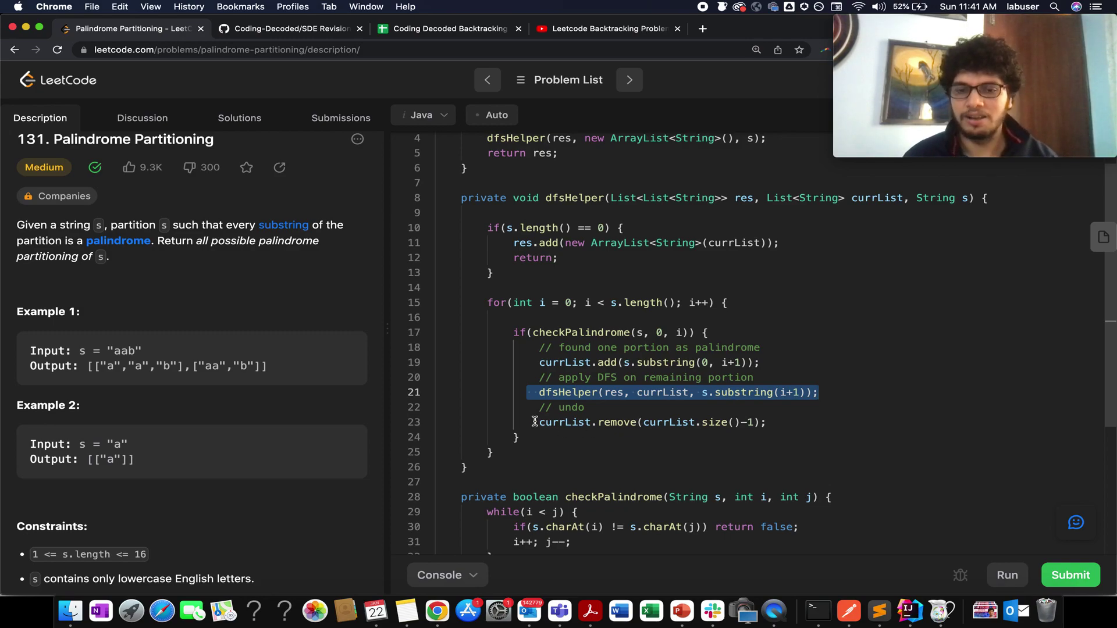
{"action": "left_click_drag", "start_coordinate": [534, 423], "coordinate": [801, 422]}
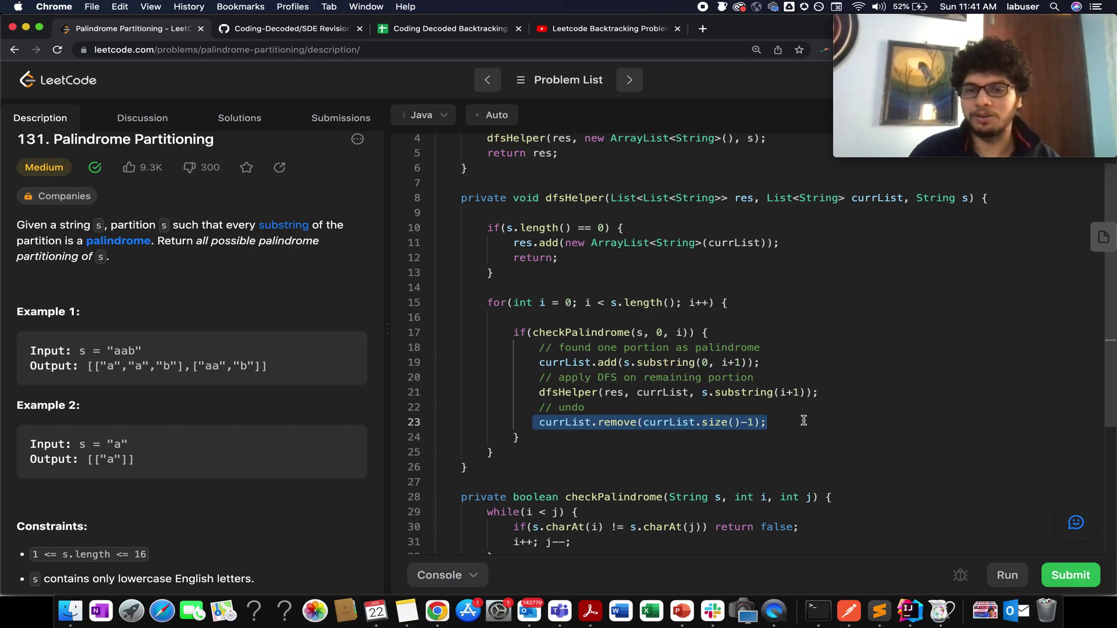
{"action": "scroll", "coordinate": [803, 421], "scroll_direction": "down", "scroll_amount": 3}
{"action": "scroll", "coordinate": [803, 420], "scroll_direction": "down", "scroll_amount": 2}
{"action": "scroll", "coordinate": [803, 420], "scroll_direction": "up", "scroll_amount": 5}
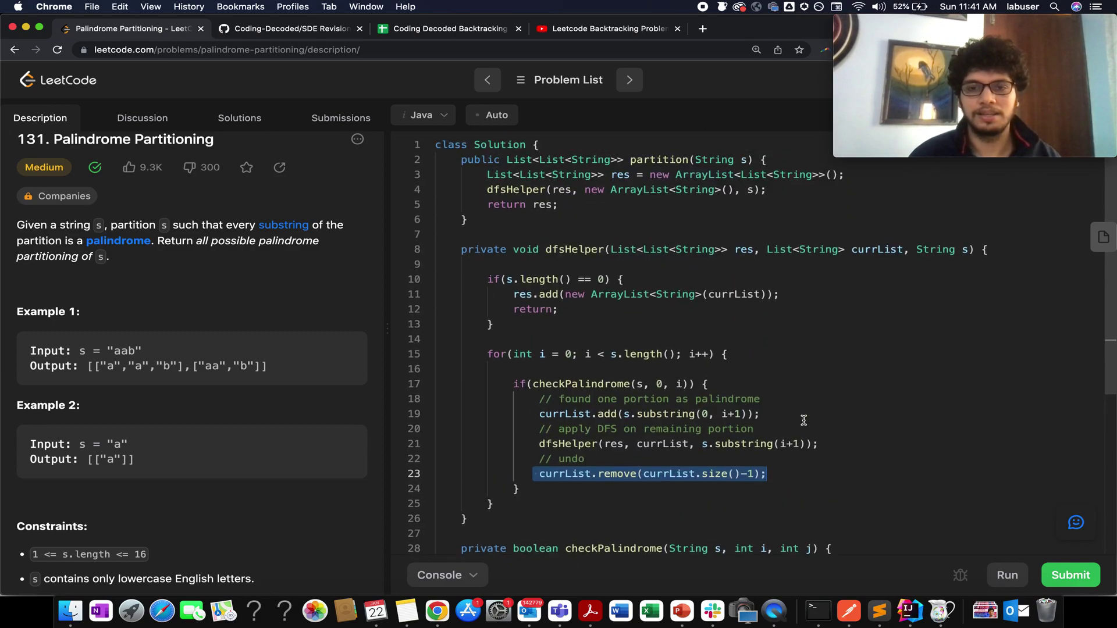
{"action": "left_click_drag", "start_coordinate": [565, 295], "coordinate": [657, 295]}
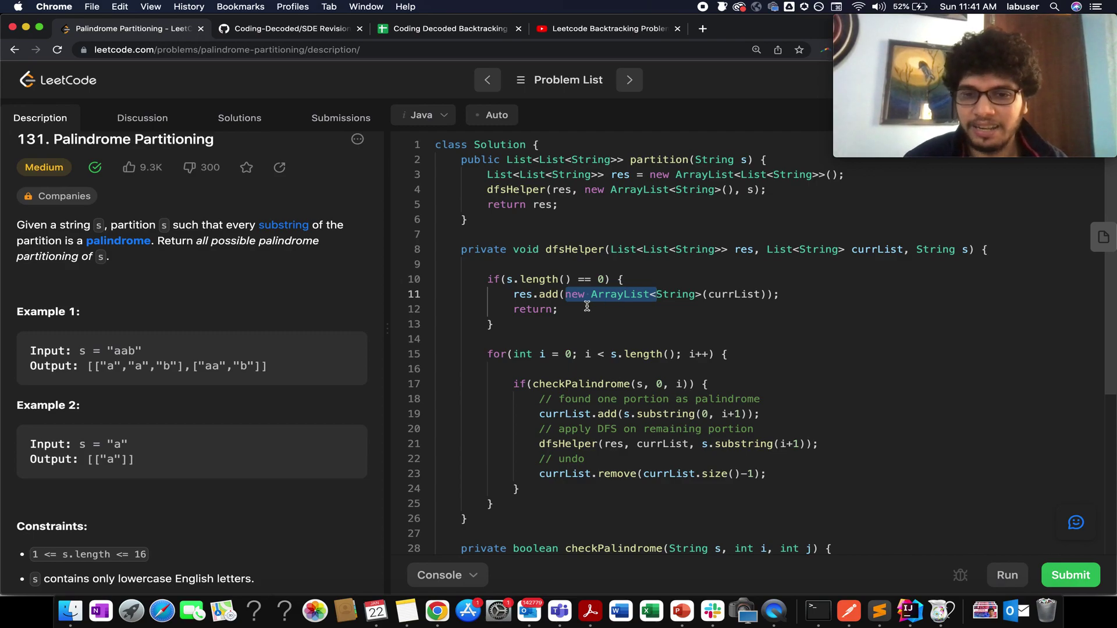
{"action": "double_click", "coordinate": [643, 294]}
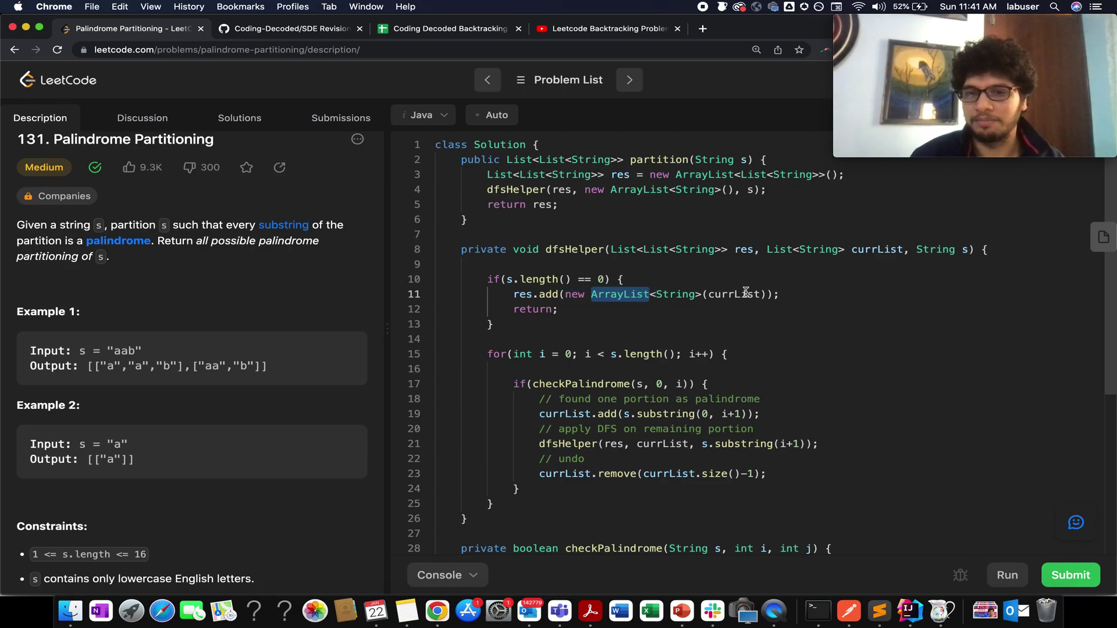
{"action": "double_click", "coordinate": [877, 249]}
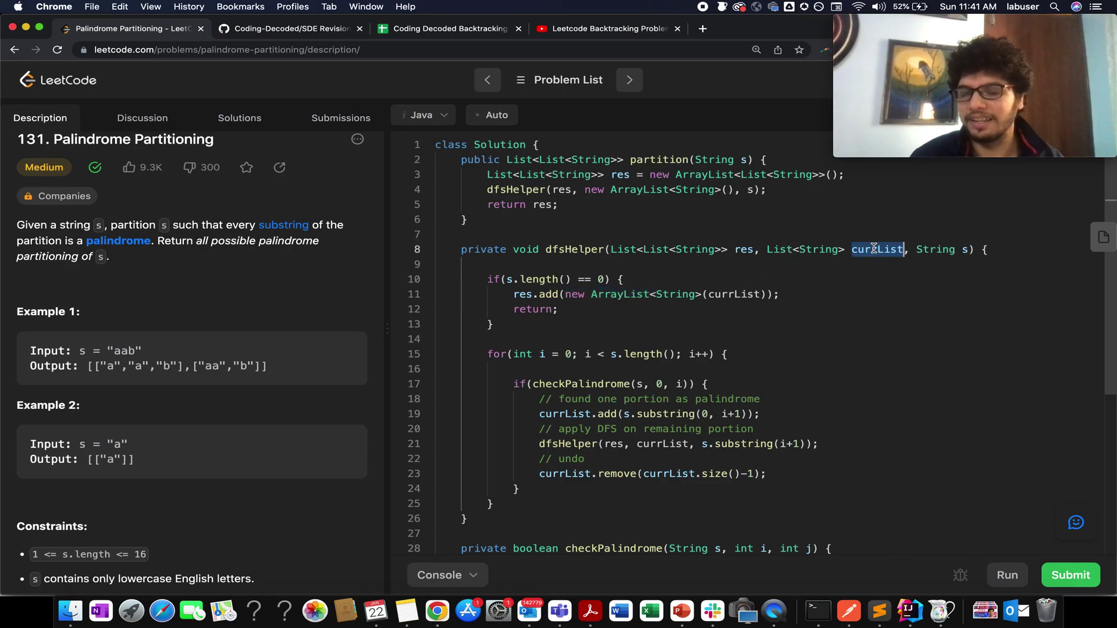
{"action": "double_click", "coordinate": [734, 295]}
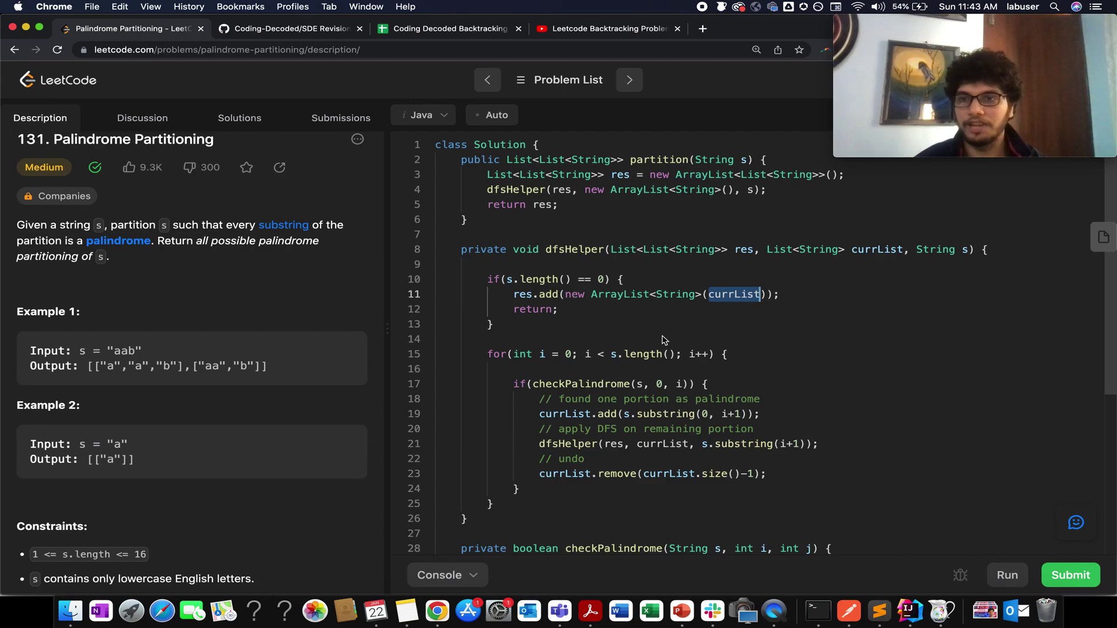
{"action": "left_click", "coordinate": [738, 295]}
{"action": "double_click", "coordinate": [738, 295]}
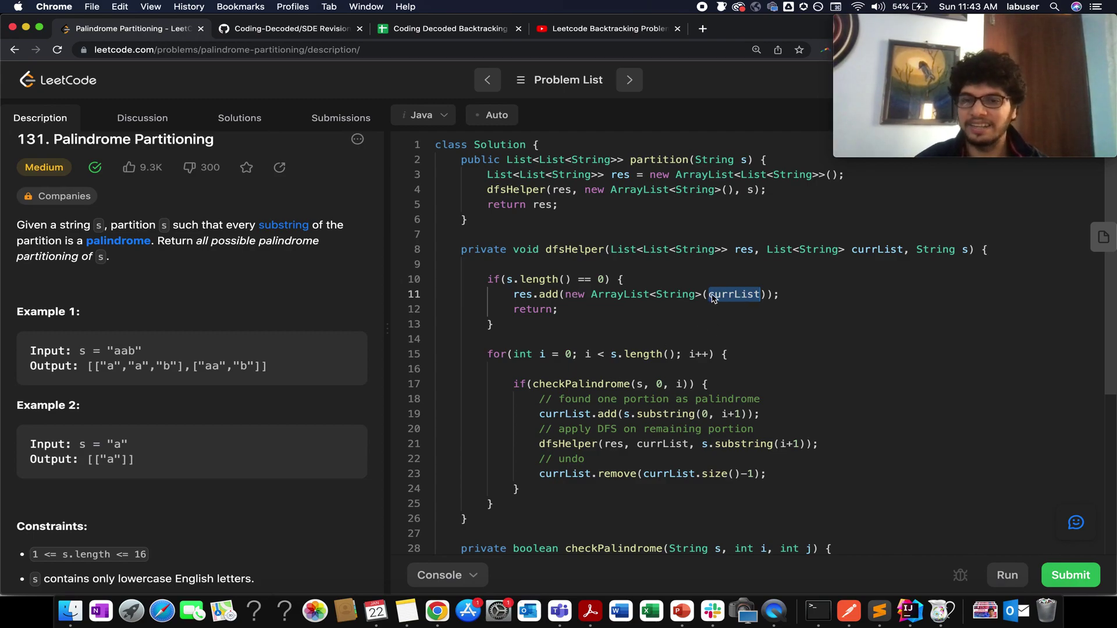
{"action": "double_click", "coordinate": [618, 295]}
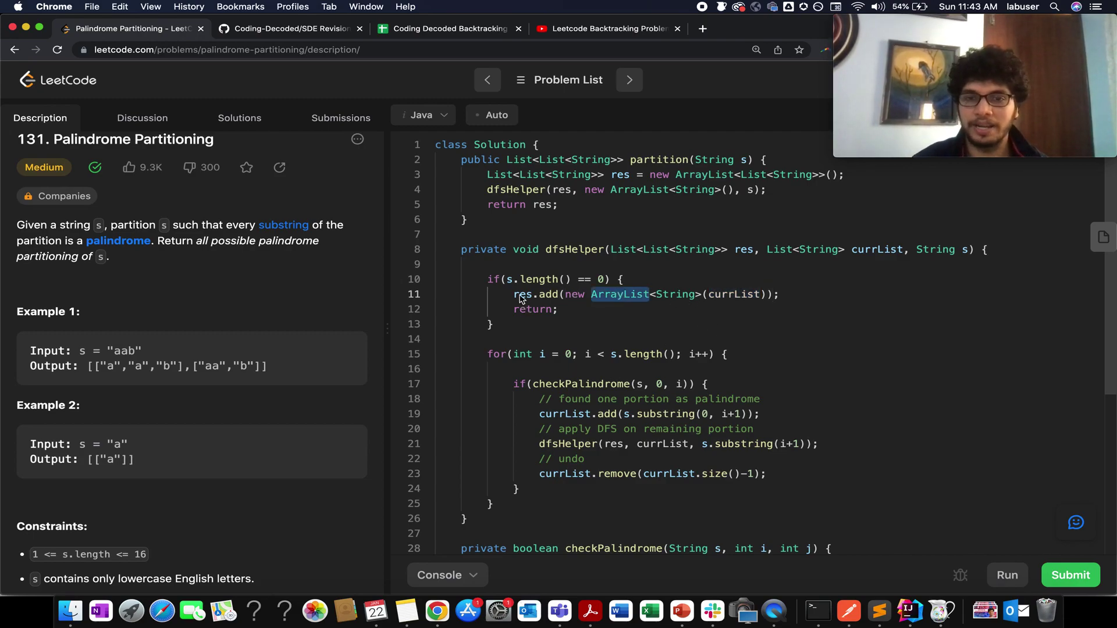
{"action": "left_click", "coordinate": [734, 296]}
{"action": "double_click", "coordinate": [736, 295]}
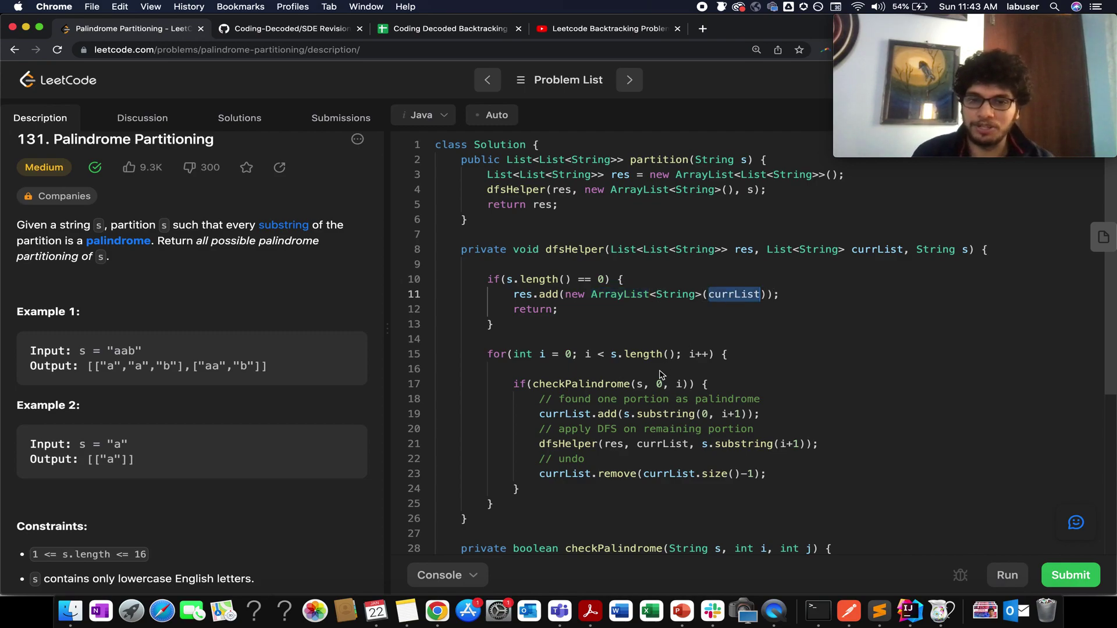
{"action": "left_click_drag", "start_coordinate": [539, 444], "coordinate": [773, 444]}
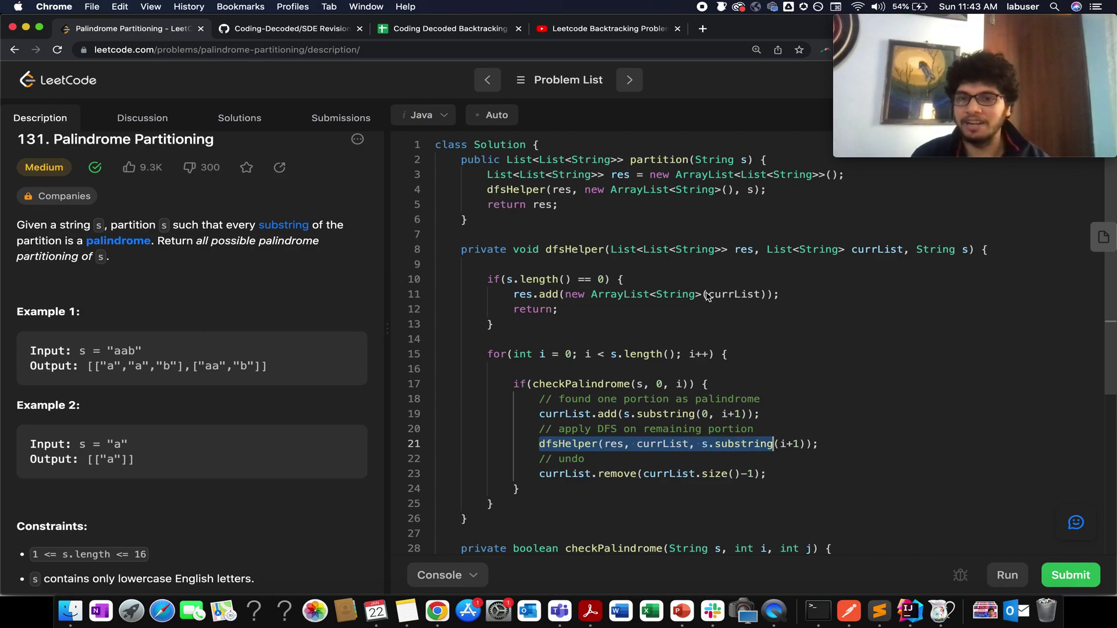
{"action": "left_click", "coordinate": [690, 284]}
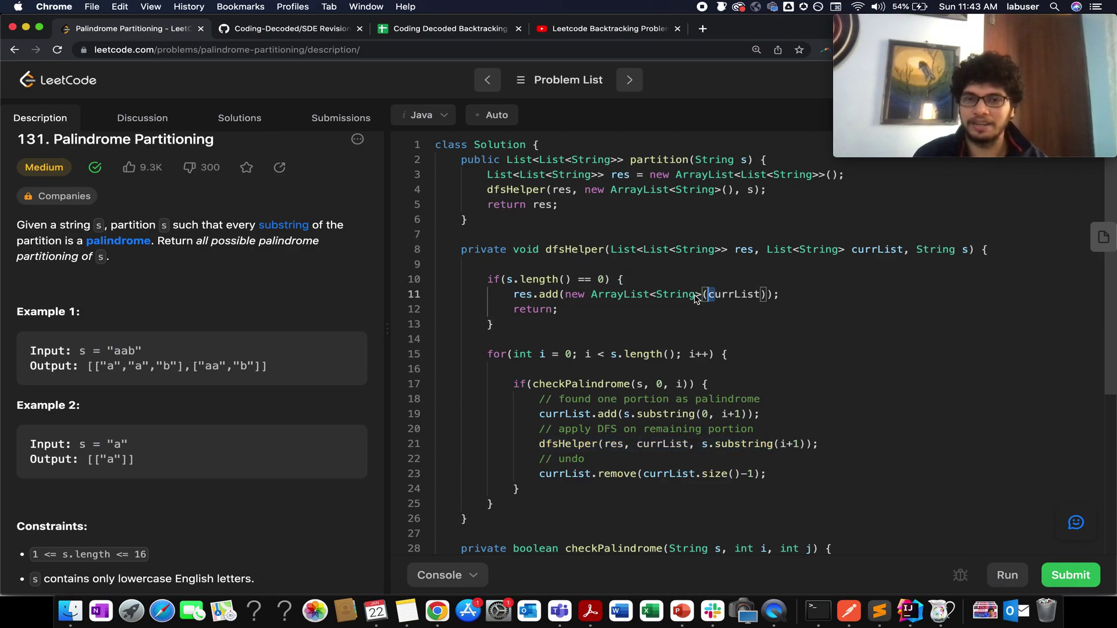
{"action": "left_click_drag", "start_coordinate": [714, 297], "coordinate": [574, 302]}
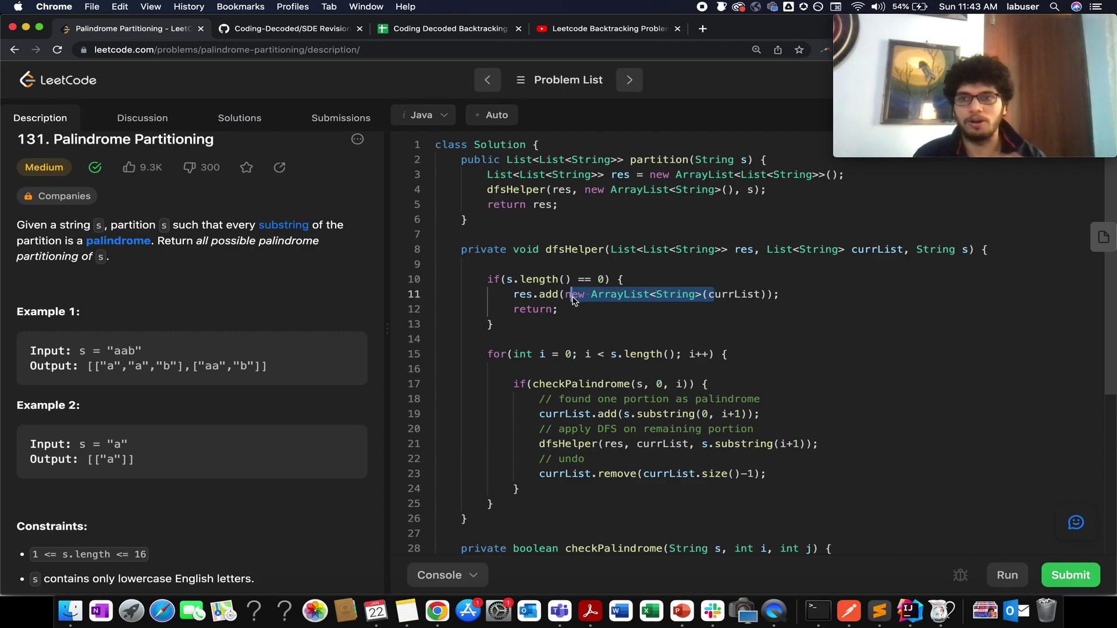
{"action": "left_click", "coordinate": [553, 446]}
{"action": "double_click", "coordinate": [552, 445]}
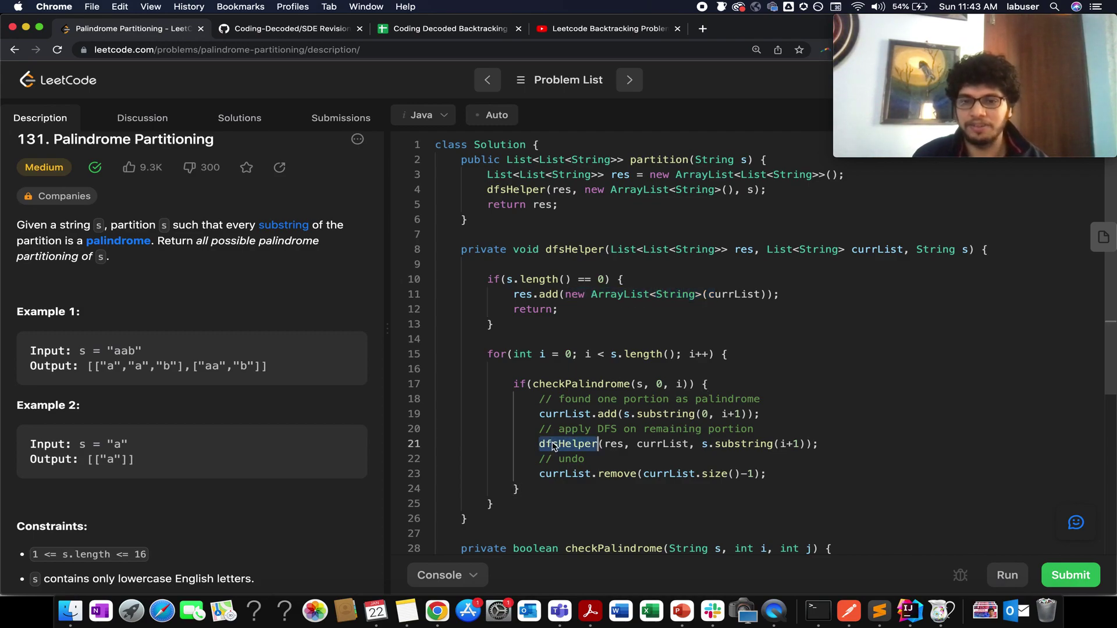
{"action": "double_click", "coordinate": [729, 297]}
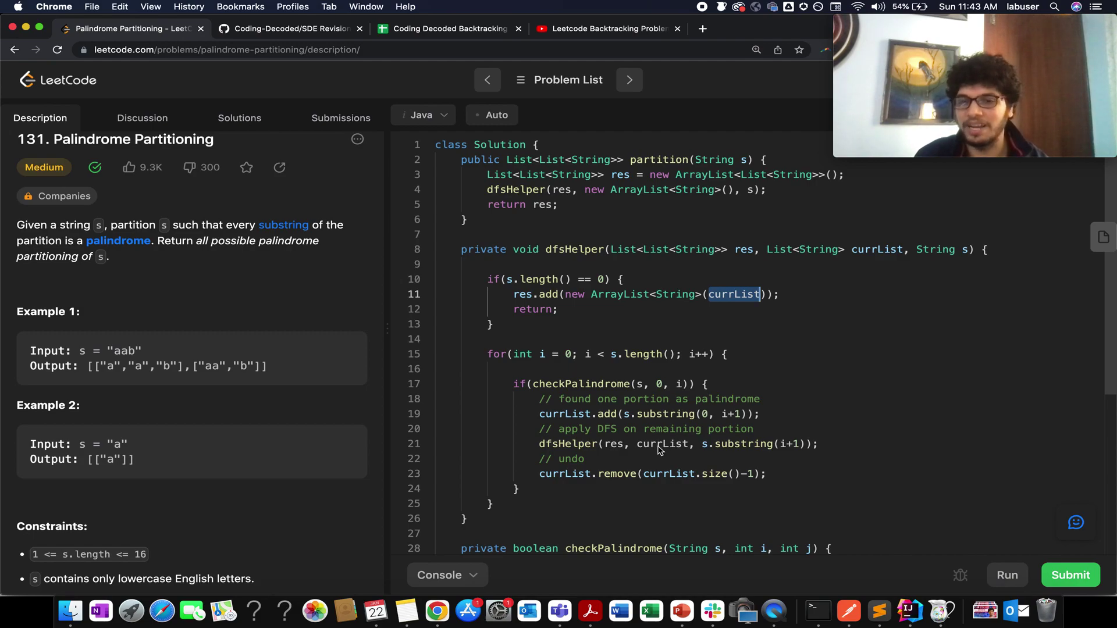
{"action": "left_click_drag", "start_coordinate": [539, 445], "coordinate": [758, 447]}
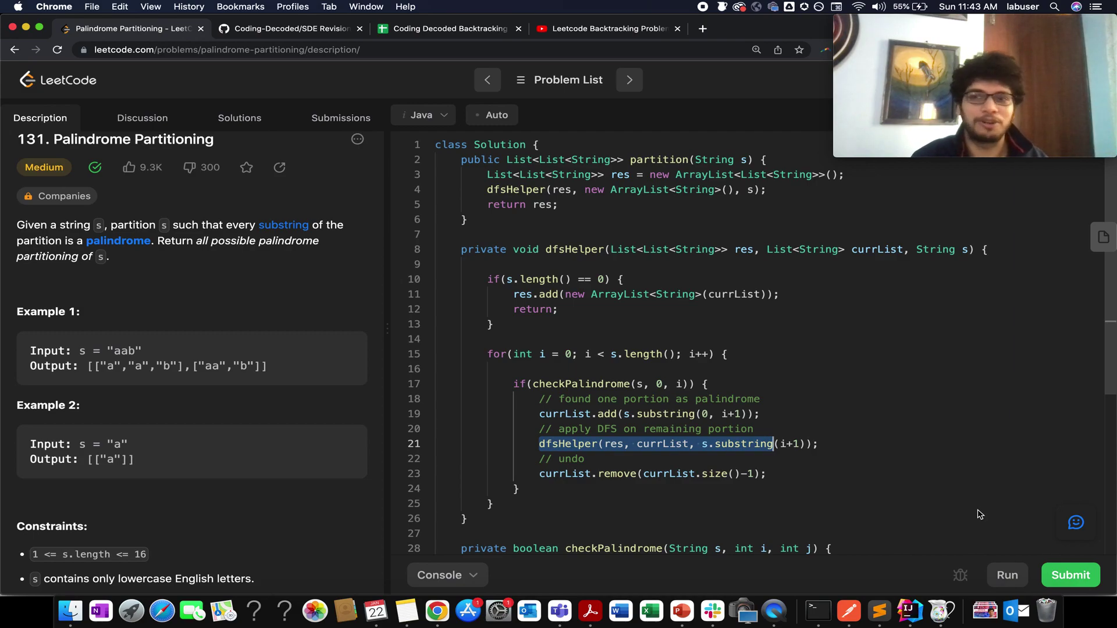
- Submit the Java Palindrome Partitioning solution for judging
{"action": "left_click", "coordinate": [1069, 577]}
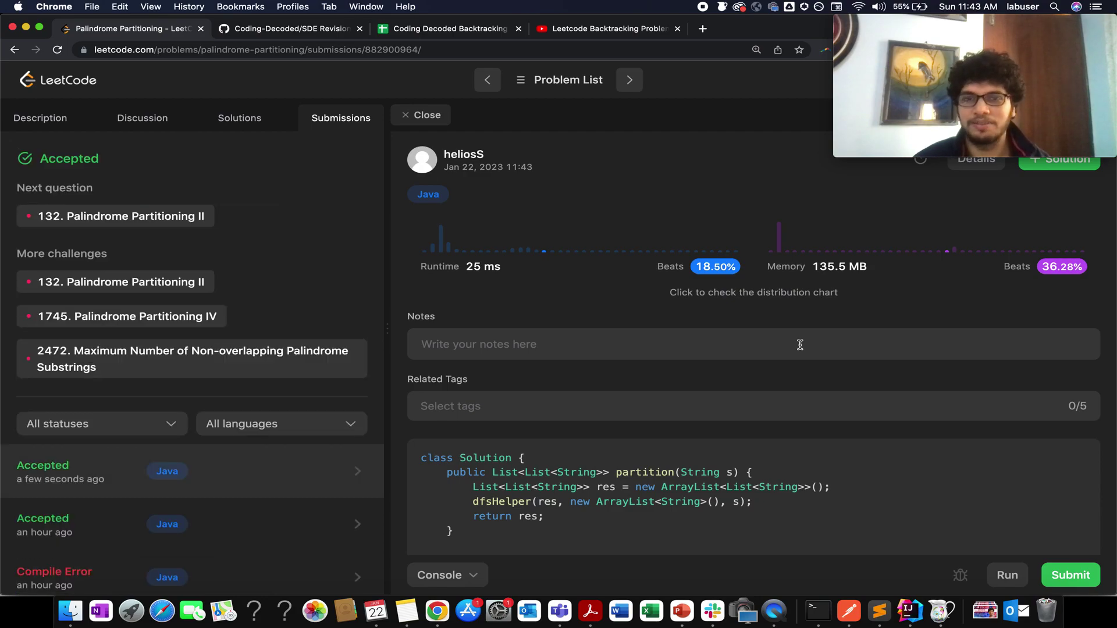
- Show the Palindrome Partitioning Description panel again
{"action": "left_click", "coordinate": [47, 130]}
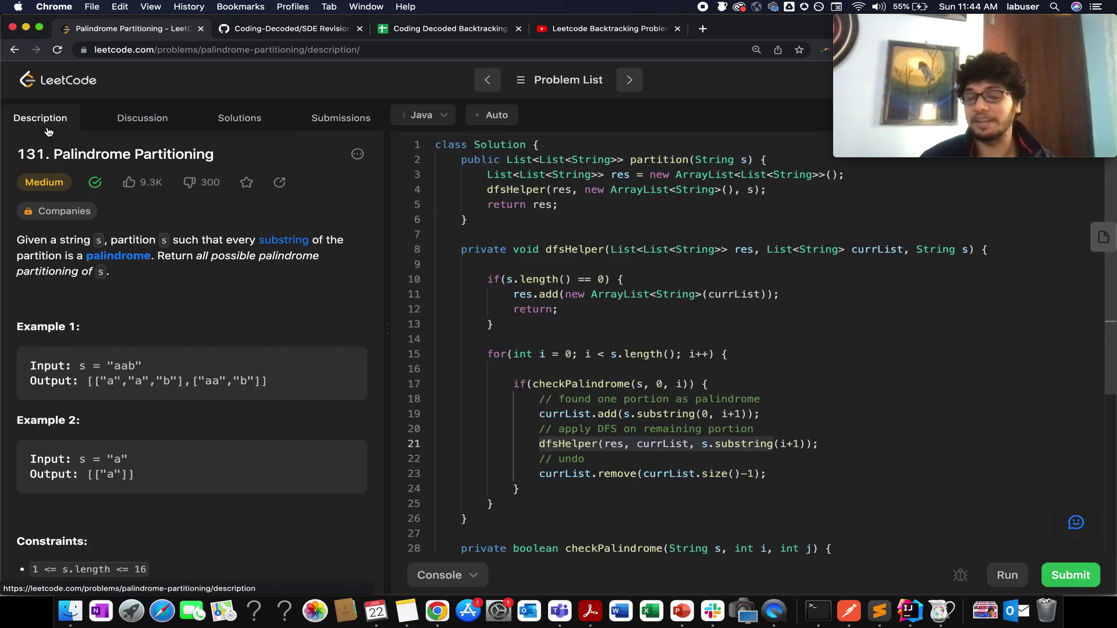